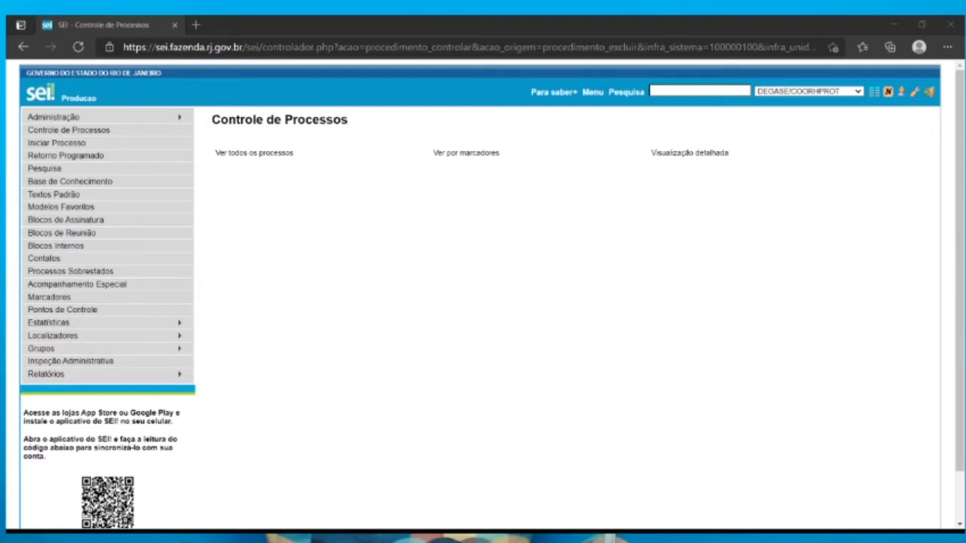
Start a new process of the type "Recursos Humanos: Promoção e Progressão"
click(835, 26)
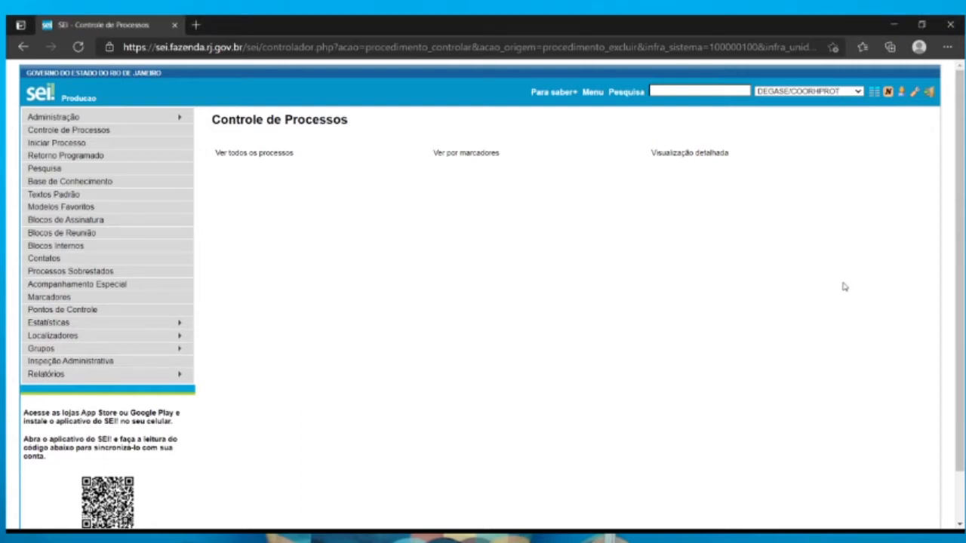
key(Tab)
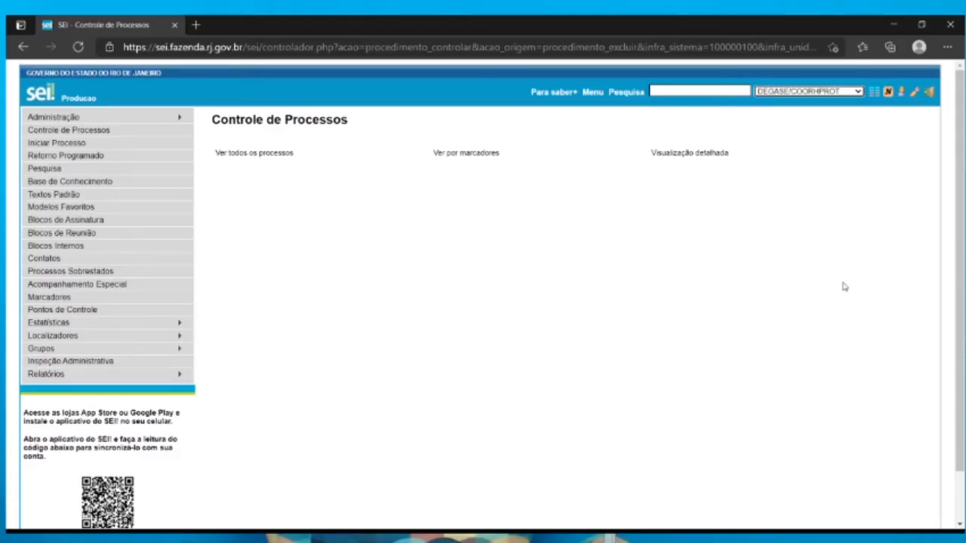
click(54, 148)
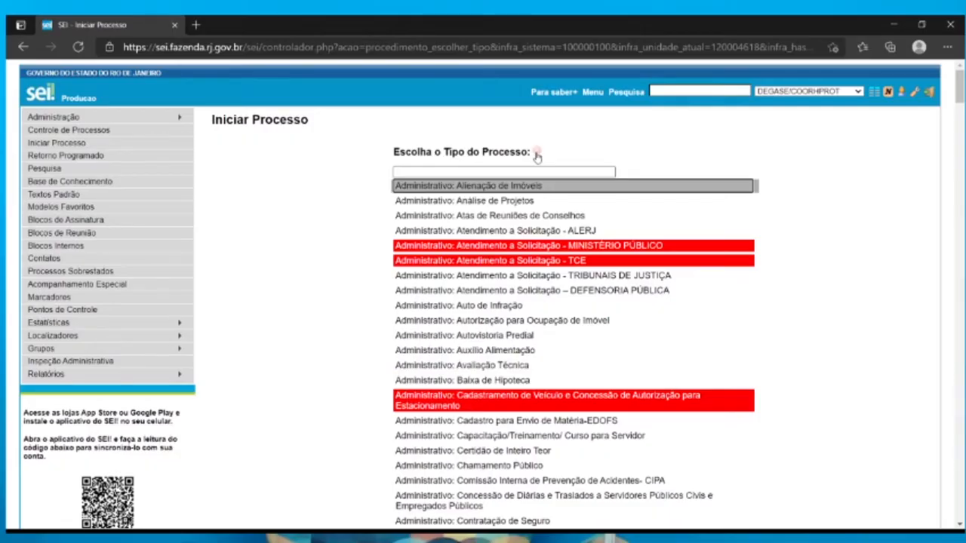
scroll(810, 258, down, 20)
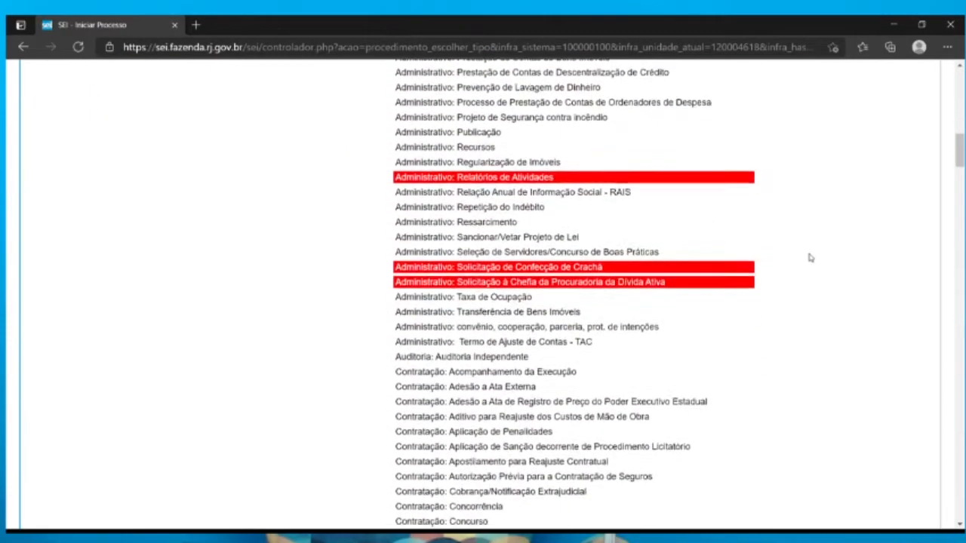
scroll(810, 258, down, 15)
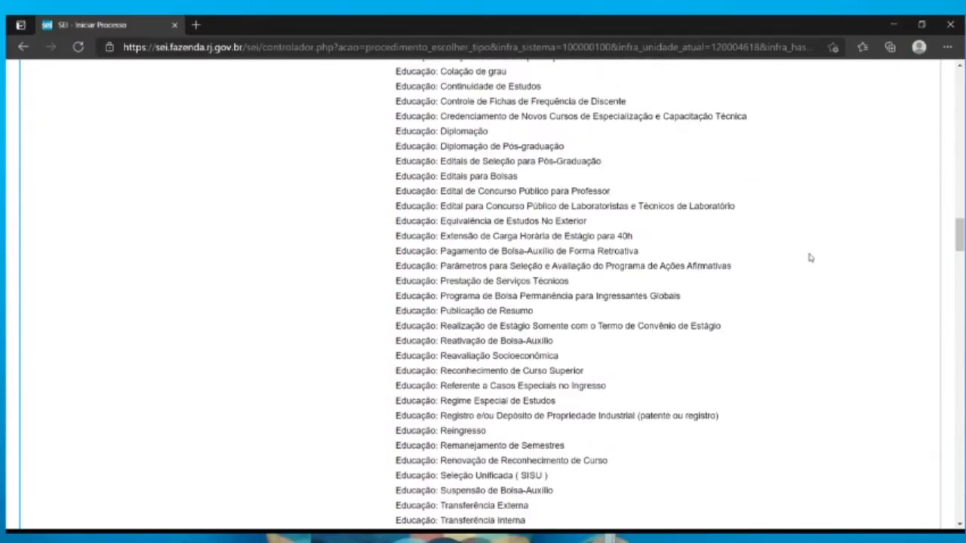
scroll(810, 258, down, 20)
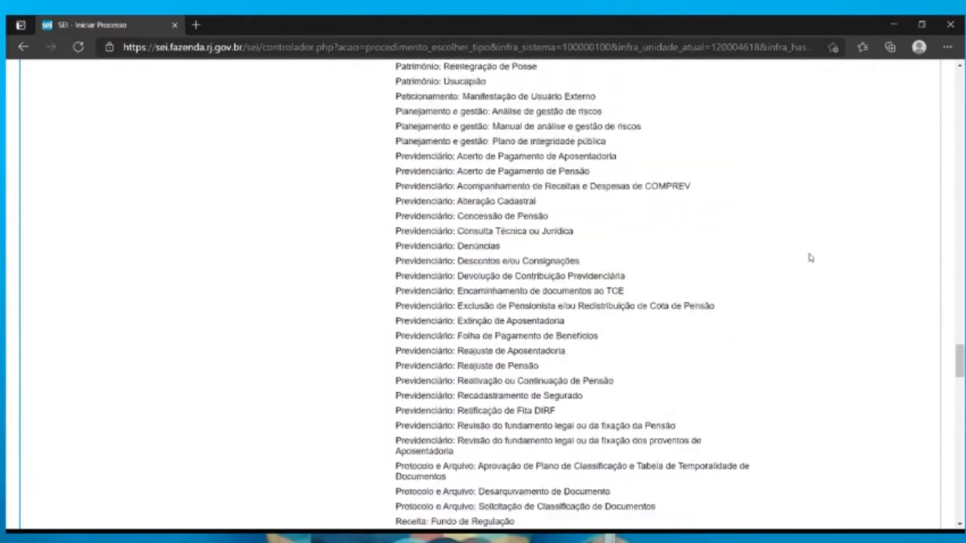
scroll(810, 258, down, 15)
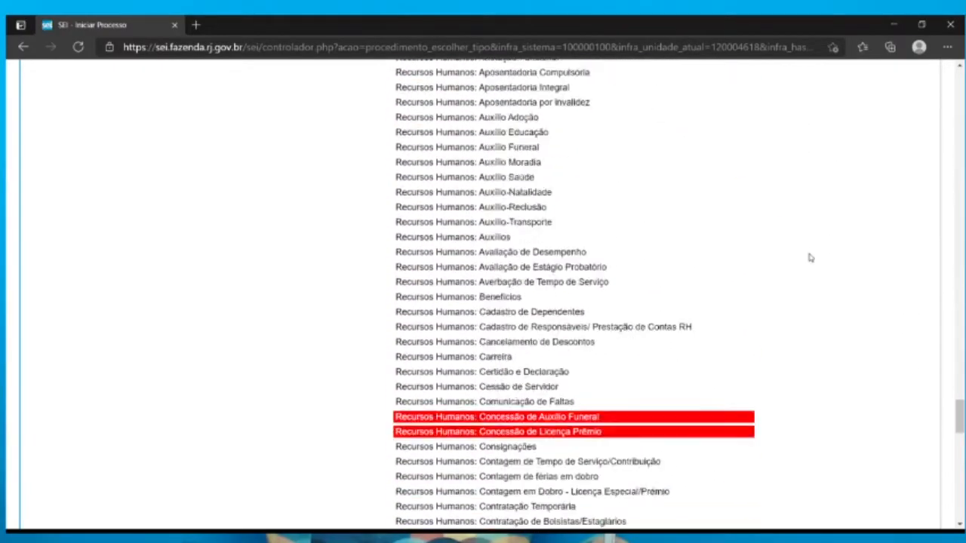
scroll(810, 258, down, 15)
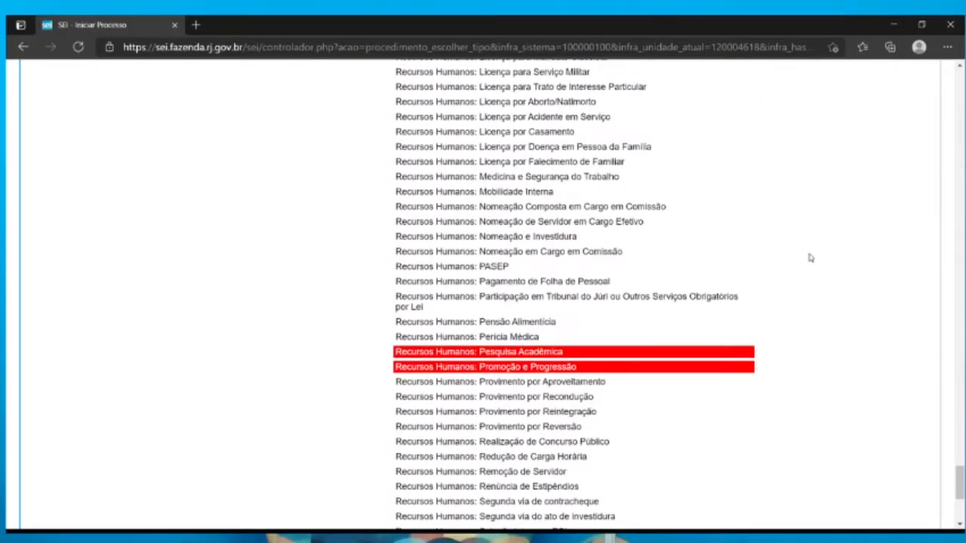
click(477, 367)
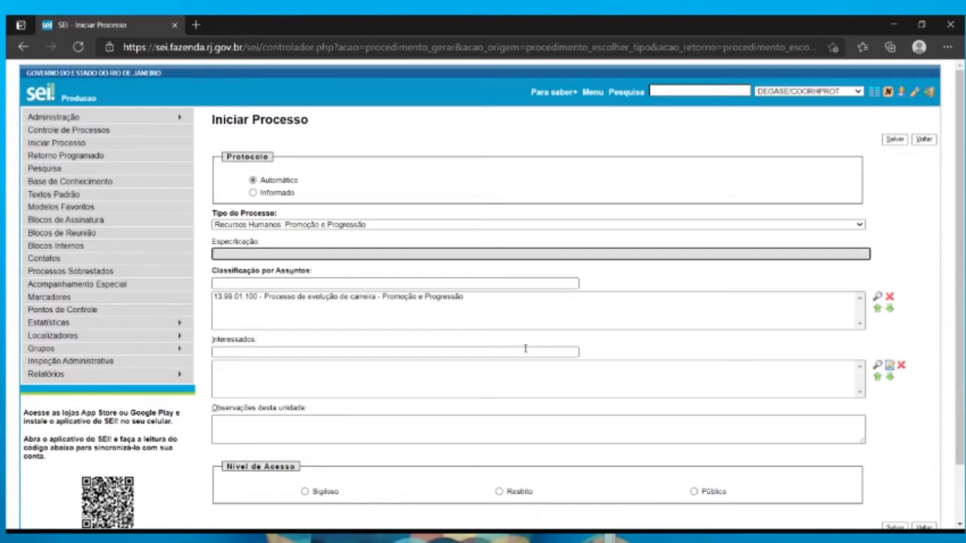
Set the protocol to Informado and enter E-99/001/9999/2015 as the process number
click(267, 195)
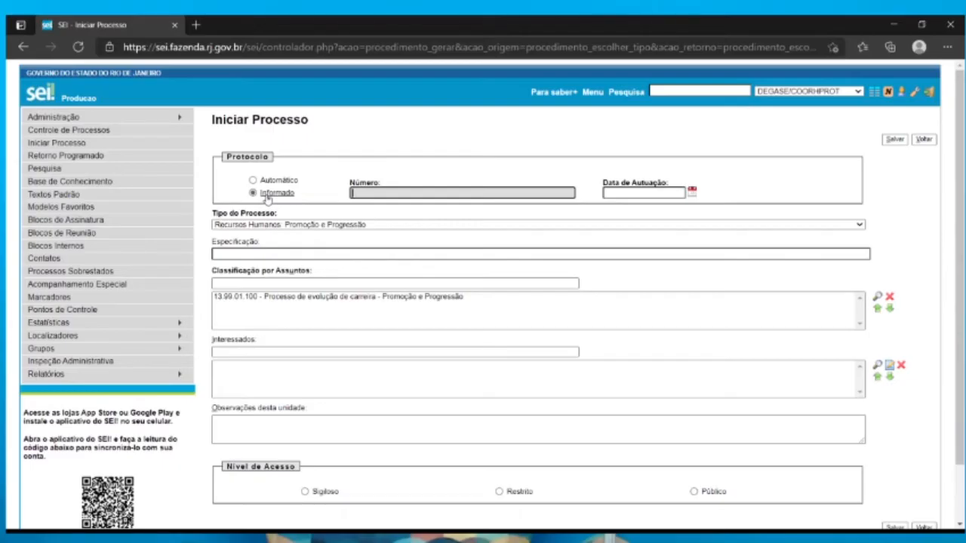
text(1)
text(99)
text(/)
text(001)
text(/9999)
text(/2015)
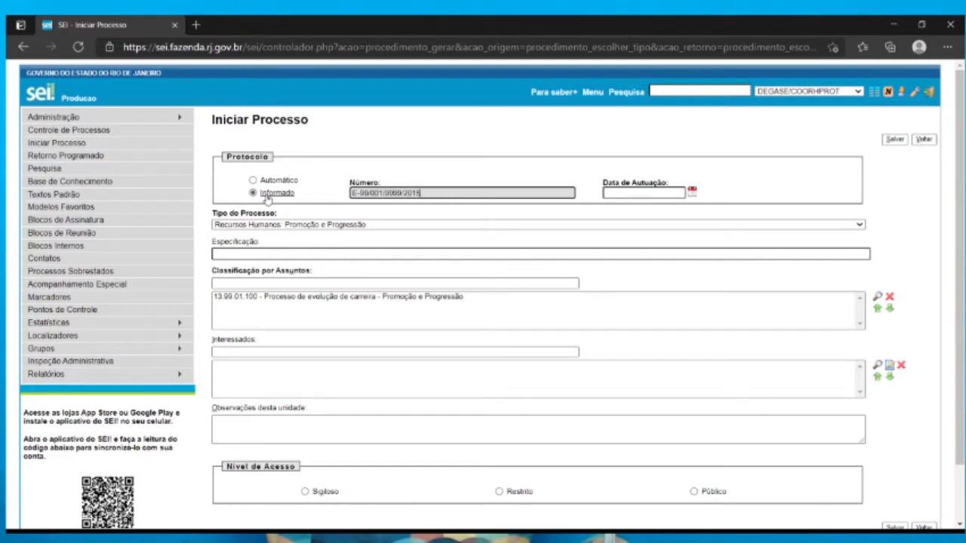
Set the Data de Autuação to 04/03/2015 and enter "Promoção e Progressão" as the Especificação
click(692, 192)
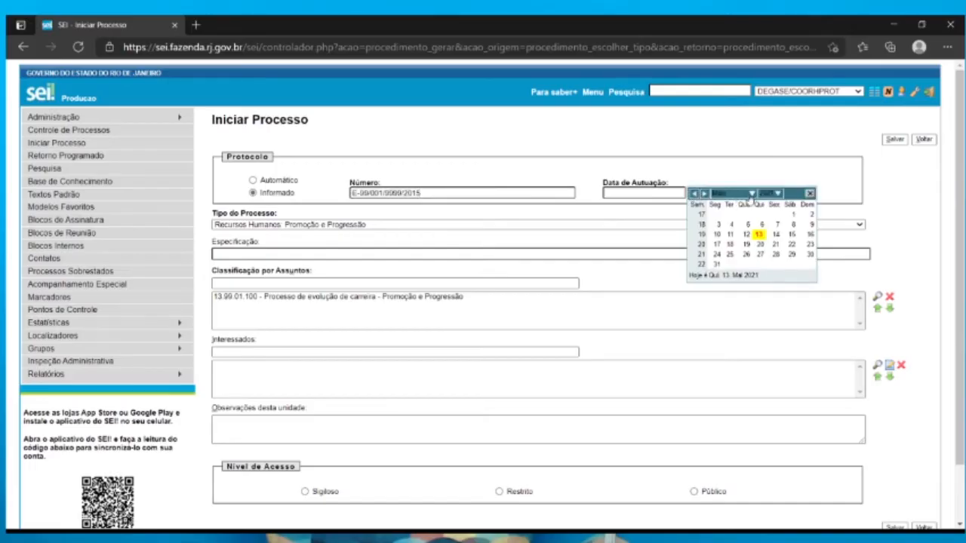
click(750, 195)
click(727, 225)
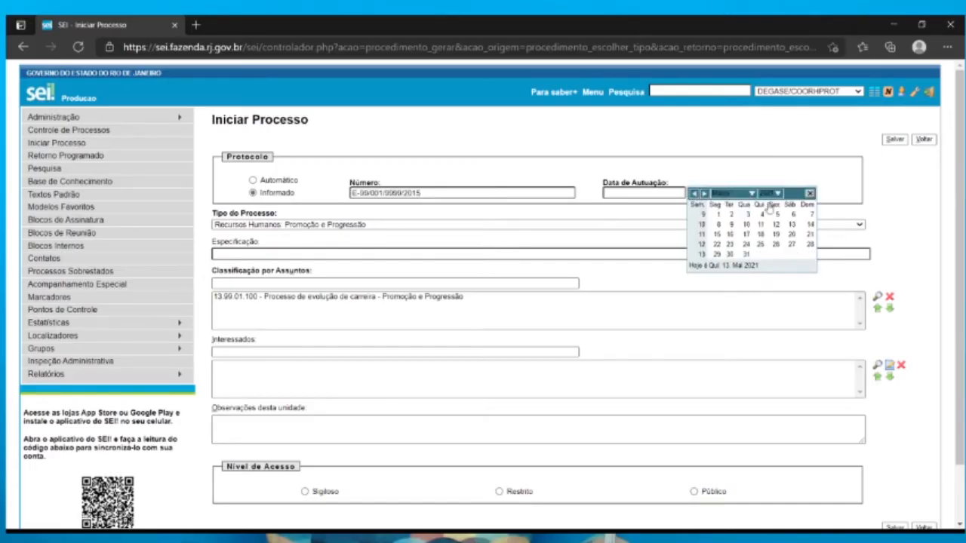
click(776, 194)
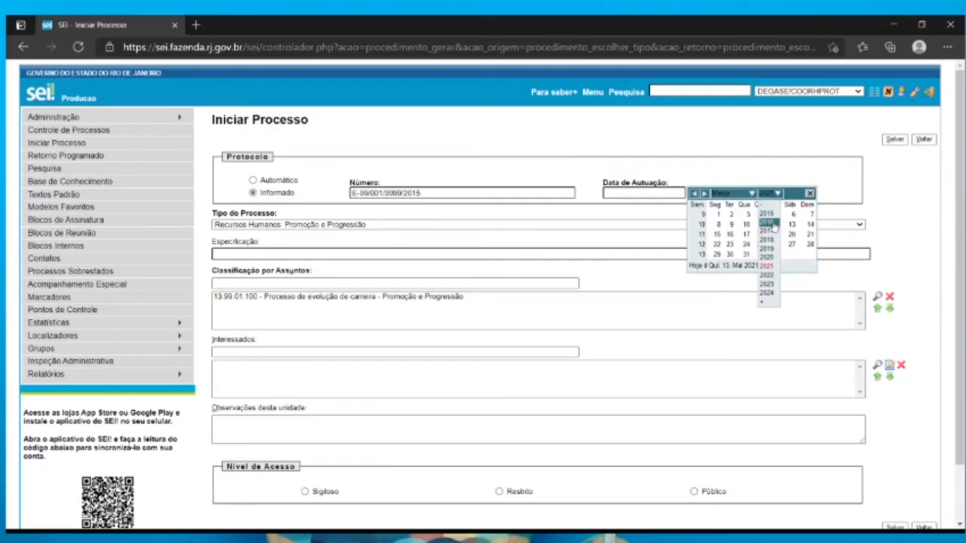
click(769, 223)
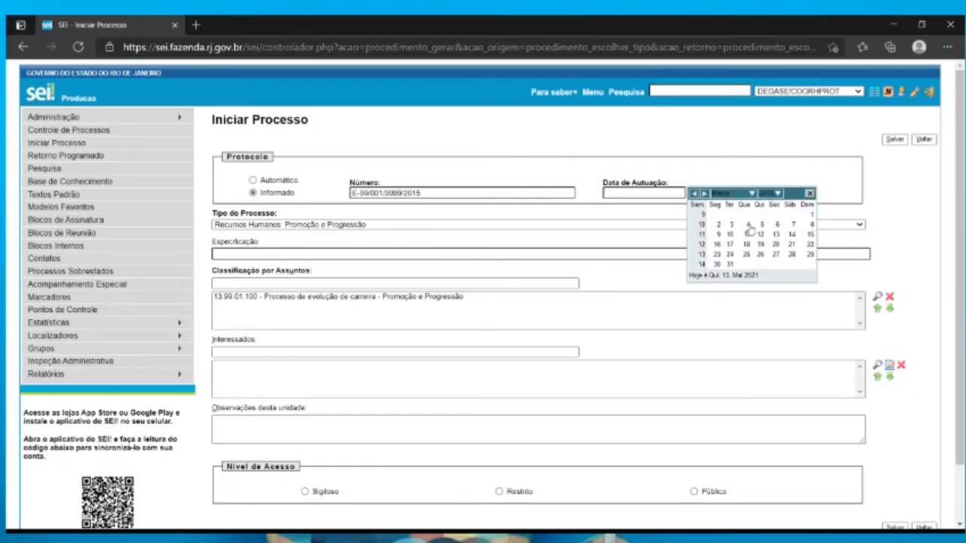
click(748, 225)
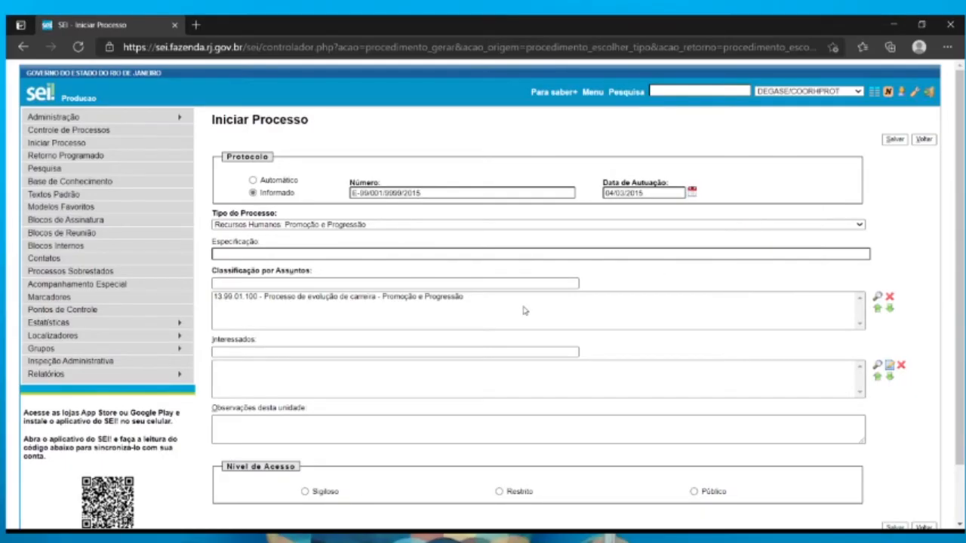
click(244, 254)
text(Promoção e Progressão)
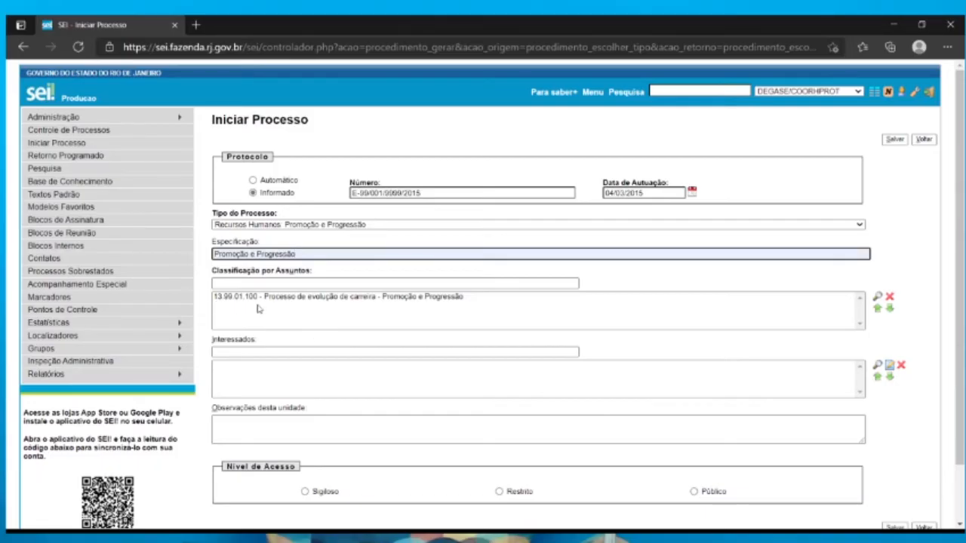
Look up "Processo de evolução de" in Classificação por Assuntos and choose 13.99.01.100 - Processo de evolução de carreira - Promoção e Progressão
click(370, 299)
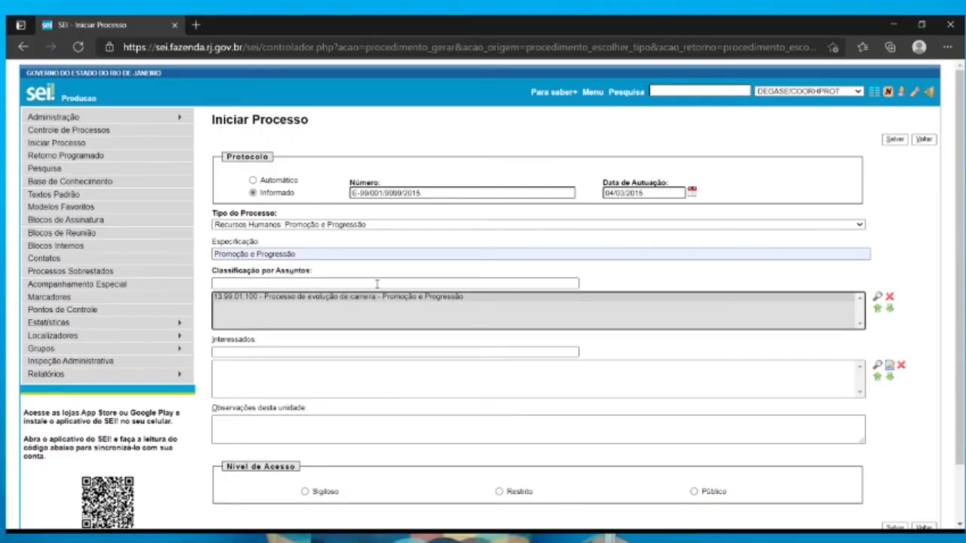
click(376, 284)
text(P)
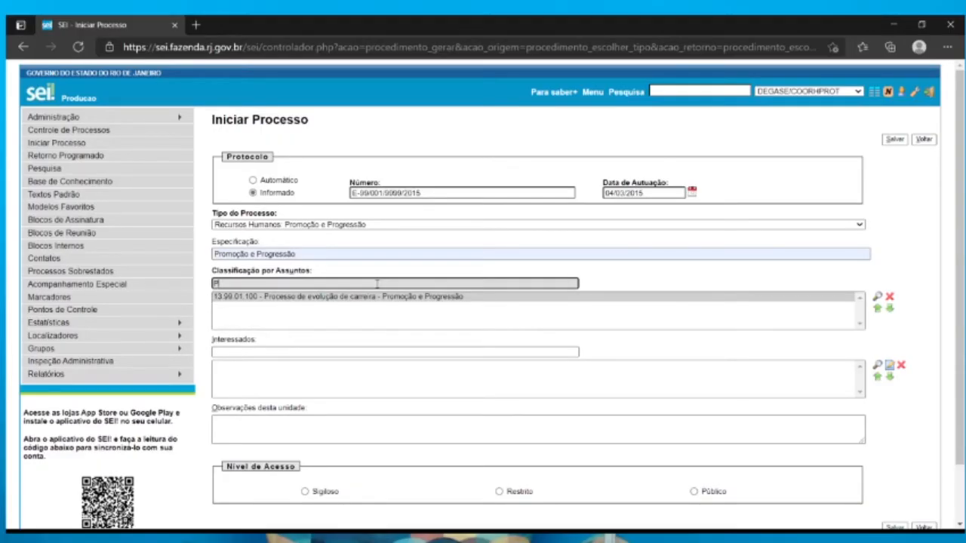
text(rocesso de evolução)
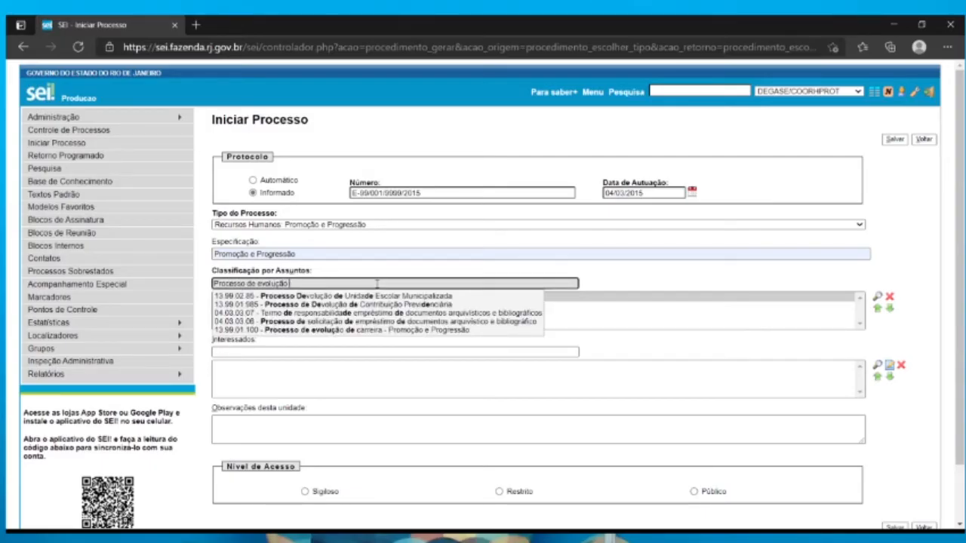
text( de)
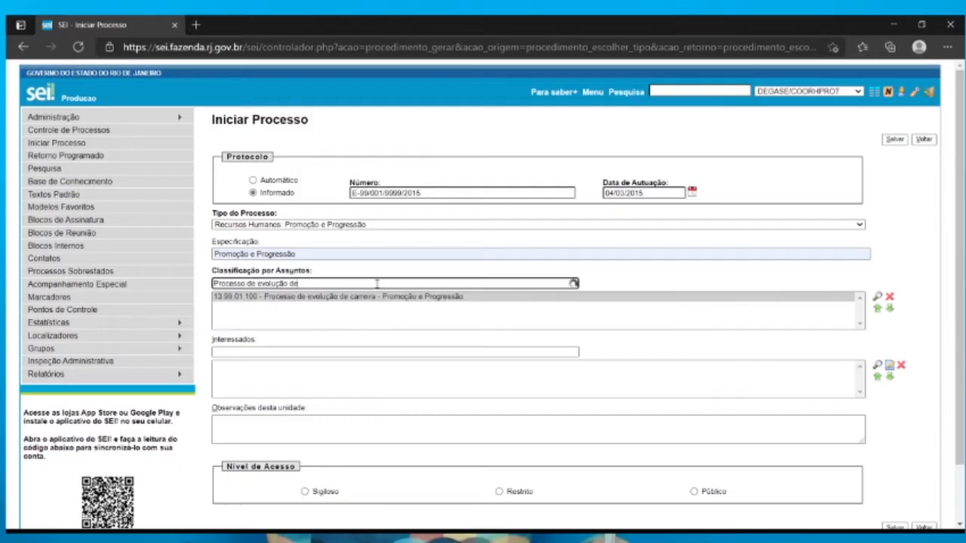
click(372, 332)
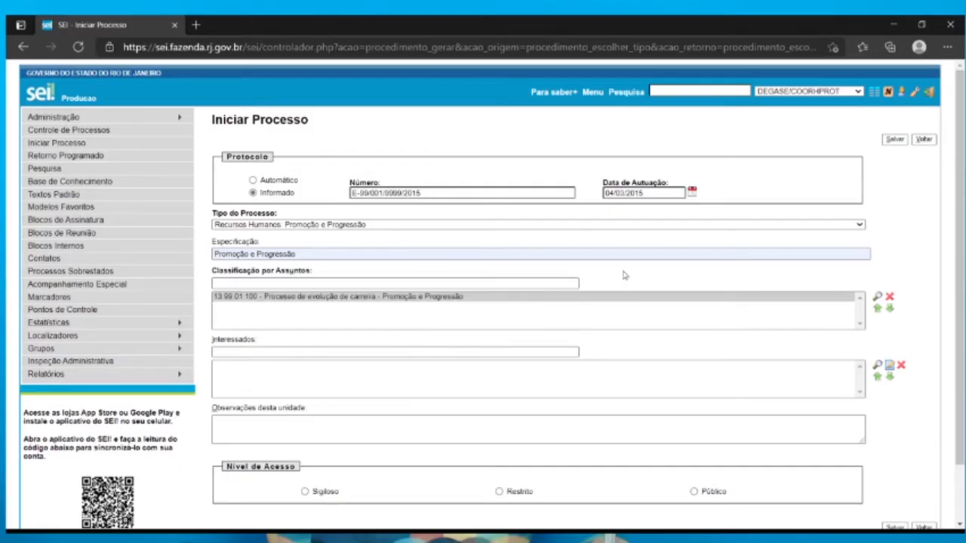
Enter the interested party's full name under Interessados and include it as a new contact
click(342, 352)
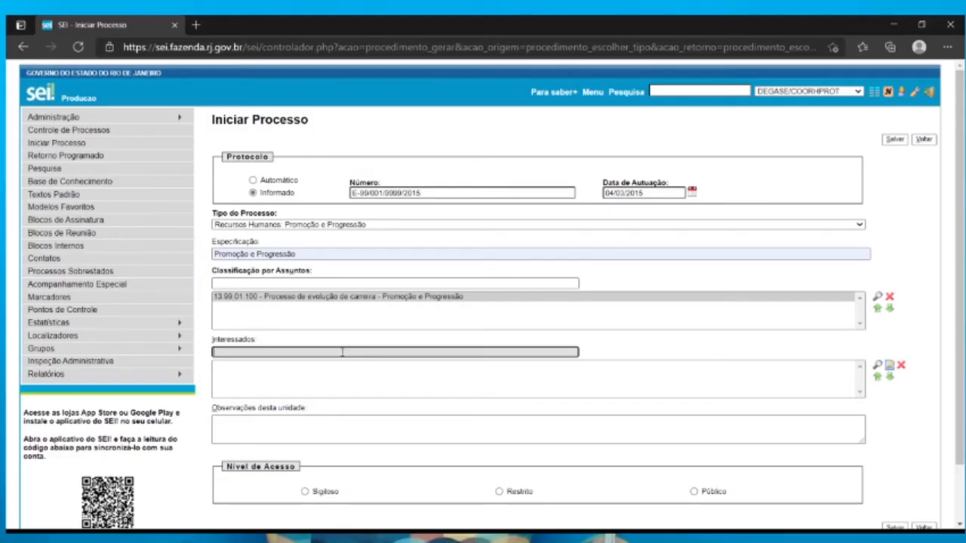
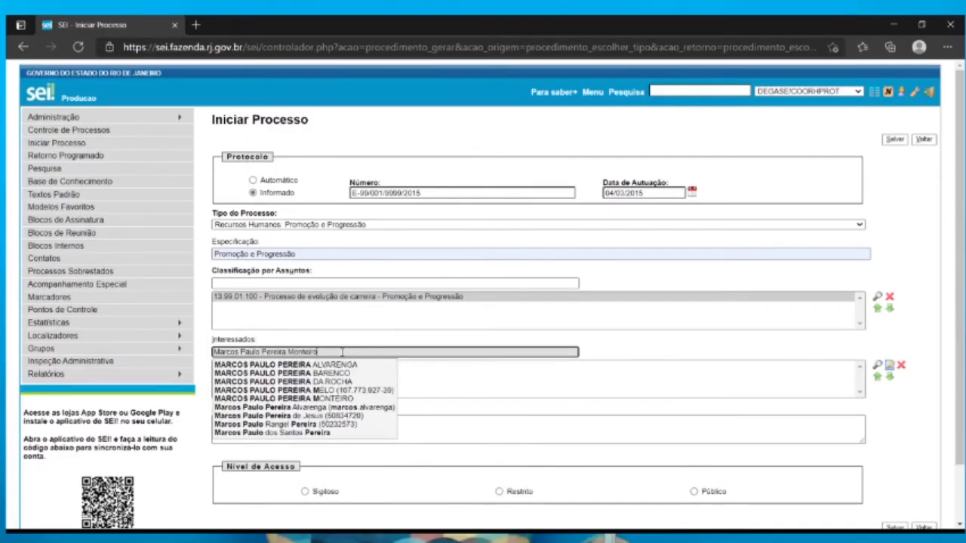
key(Return)
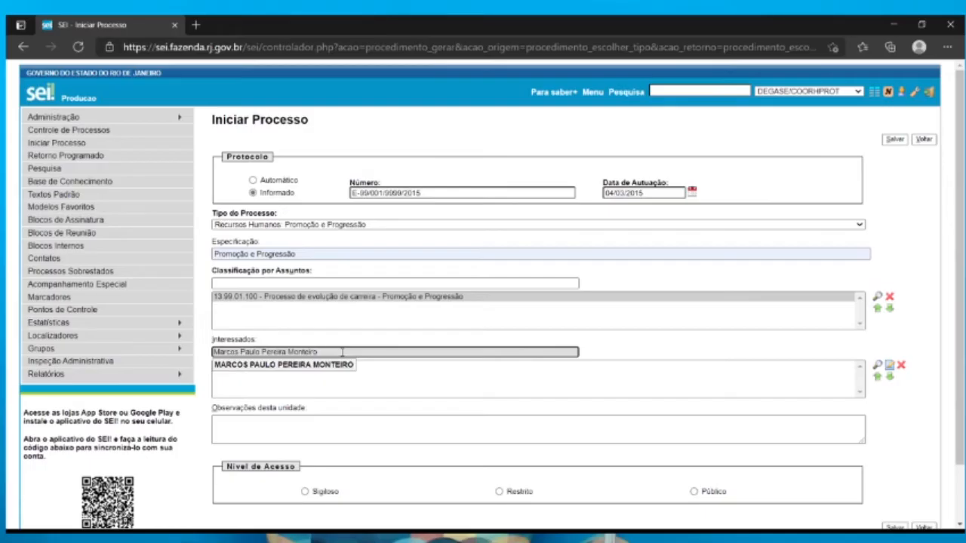
click(332, 368)
text(Alves)
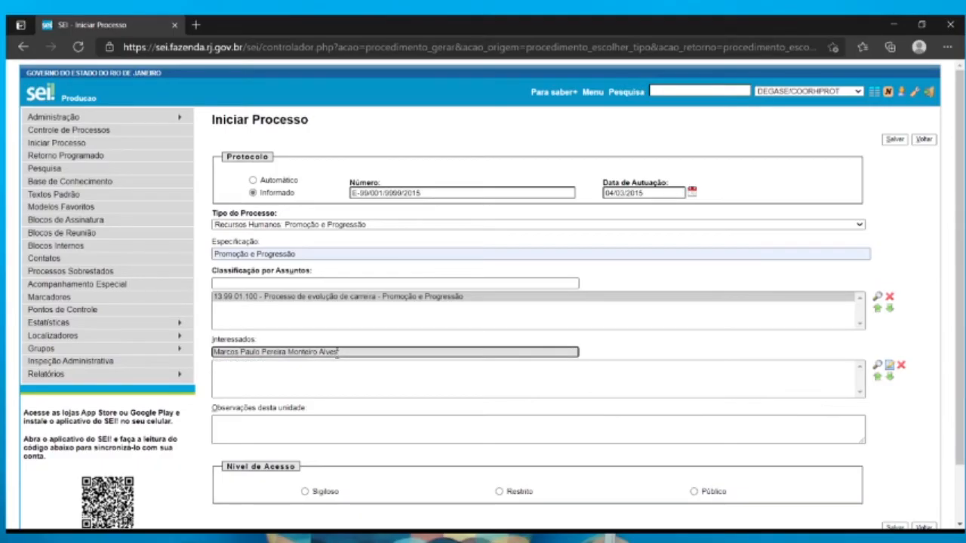
key(Return)
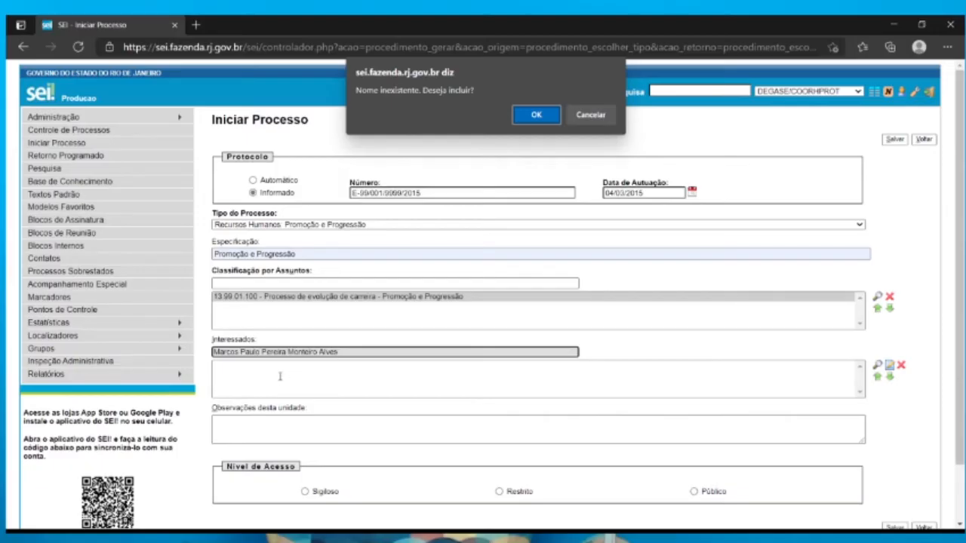
click(537, 116)
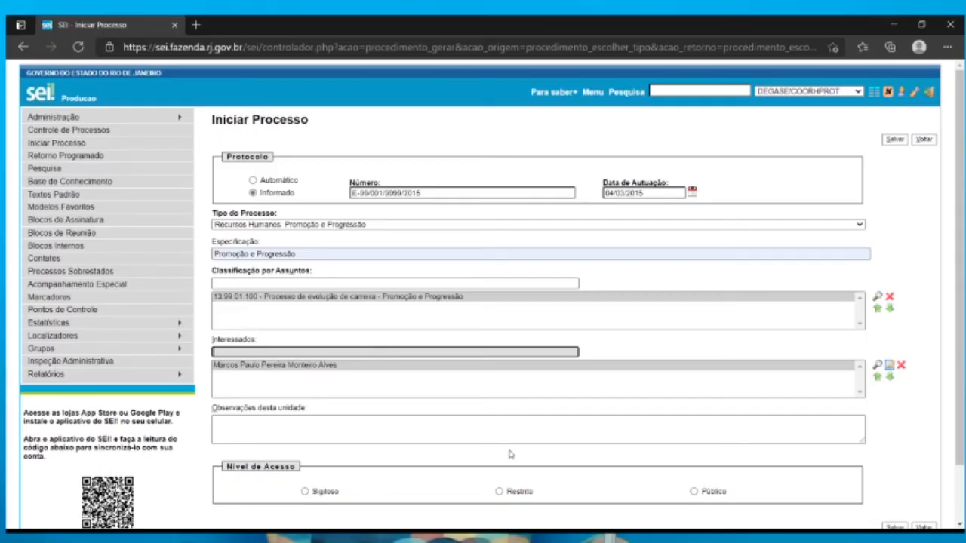
Set the access level to Restrito with legal hypothesis "Informação Pessoal (Art. 31 da Lei nº 12.527/2011)" and save the process
click(514, 491)
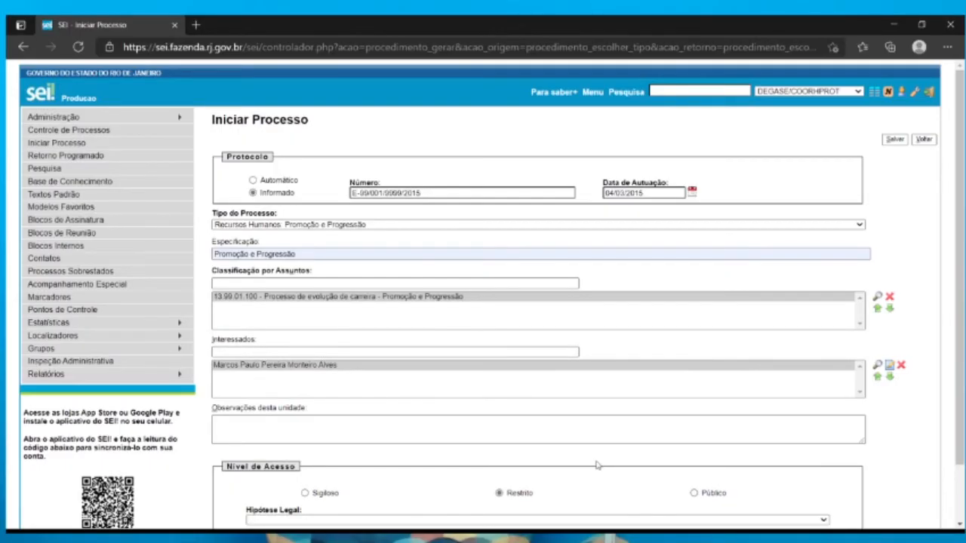
scroll(596, 465, down, 2)
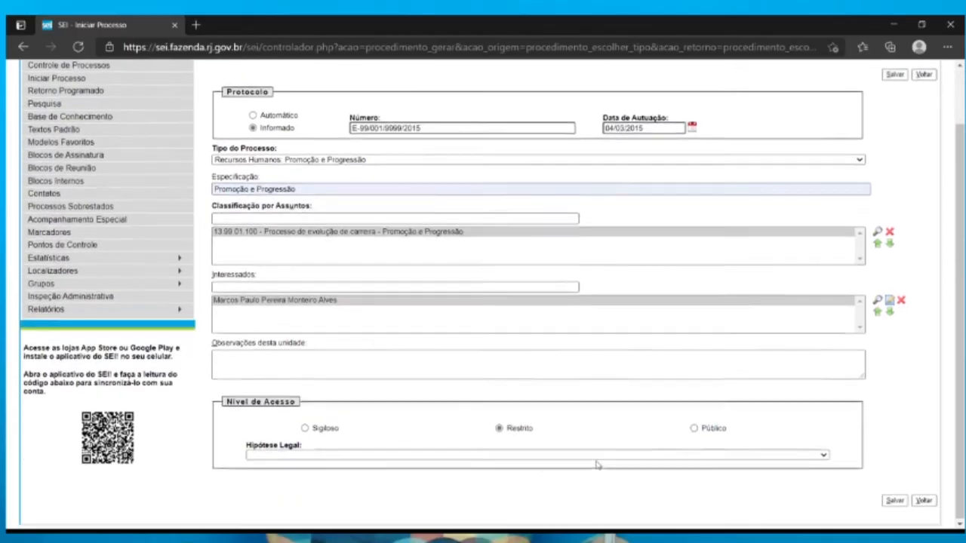
click(333, 458)
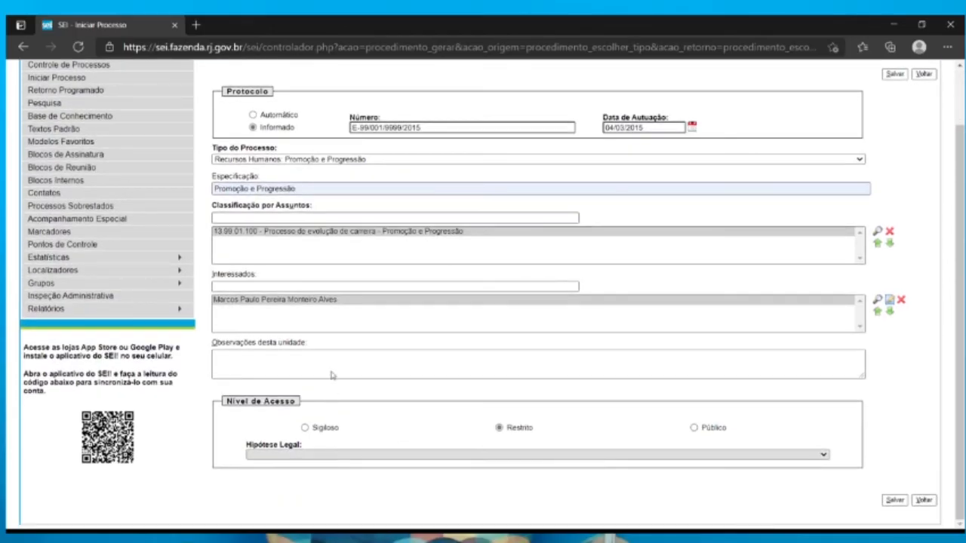
click(349, 334)
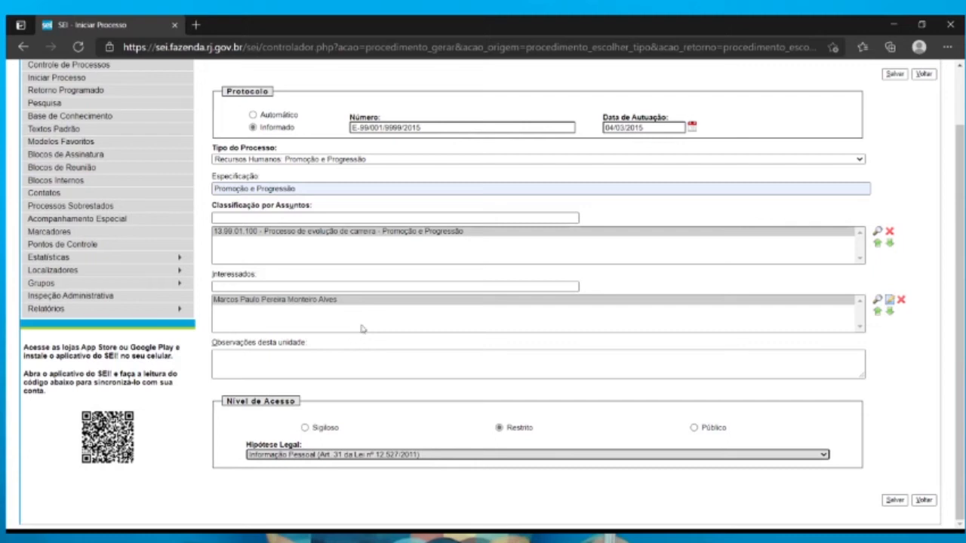
click(894, 500)
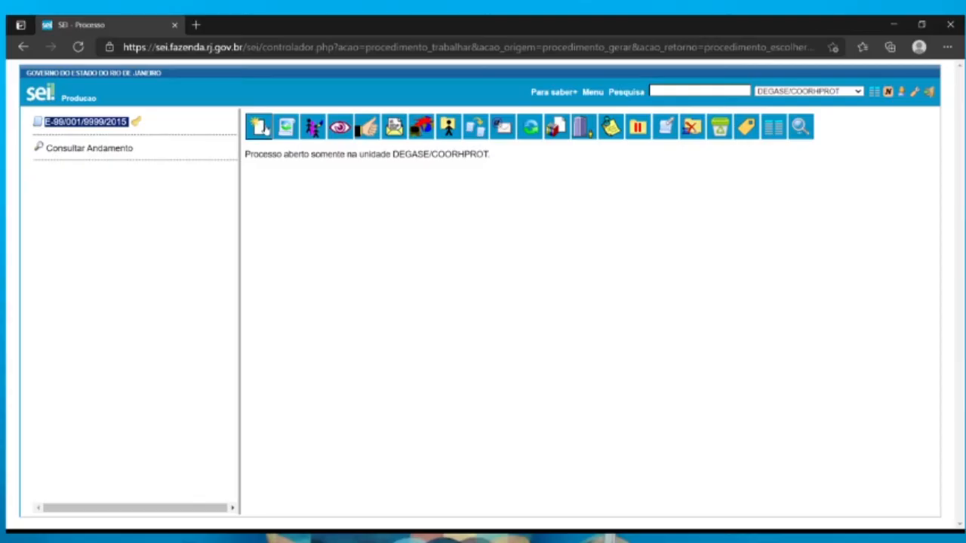
Start a Termo de Encerramento de Trâmite Físico document in the process with the Descrição "Promoção e Progressão"
click(260, 127)
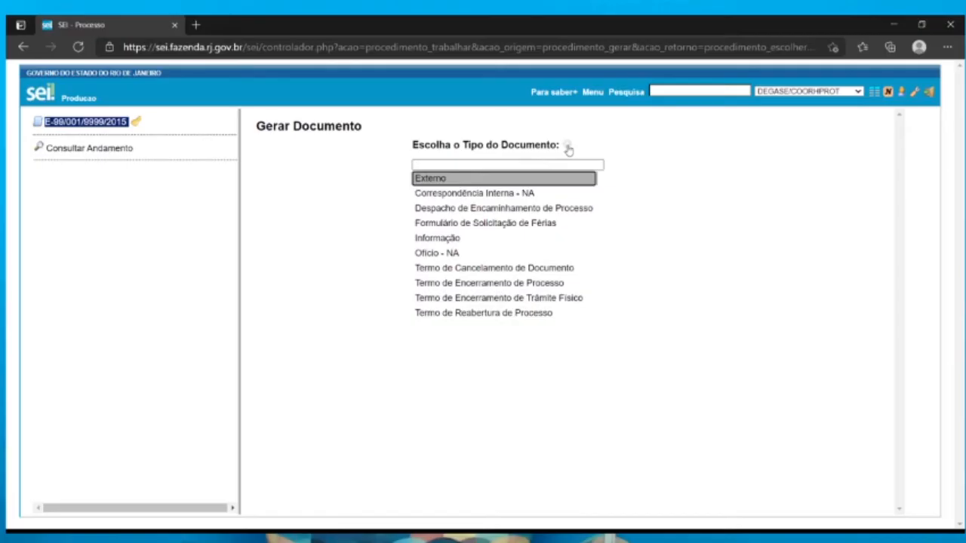
click(513, 299)
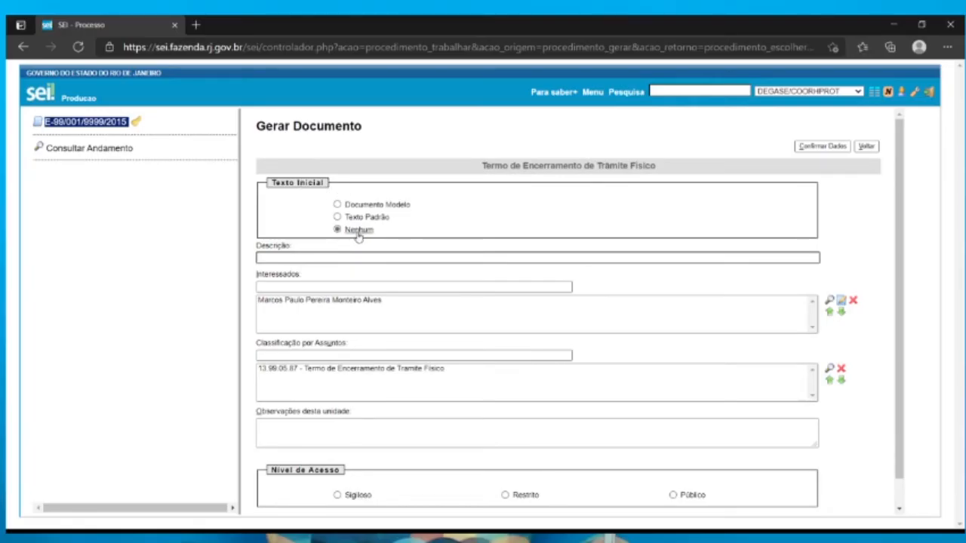
click(310, 261)
text(Promoção e Progressão)
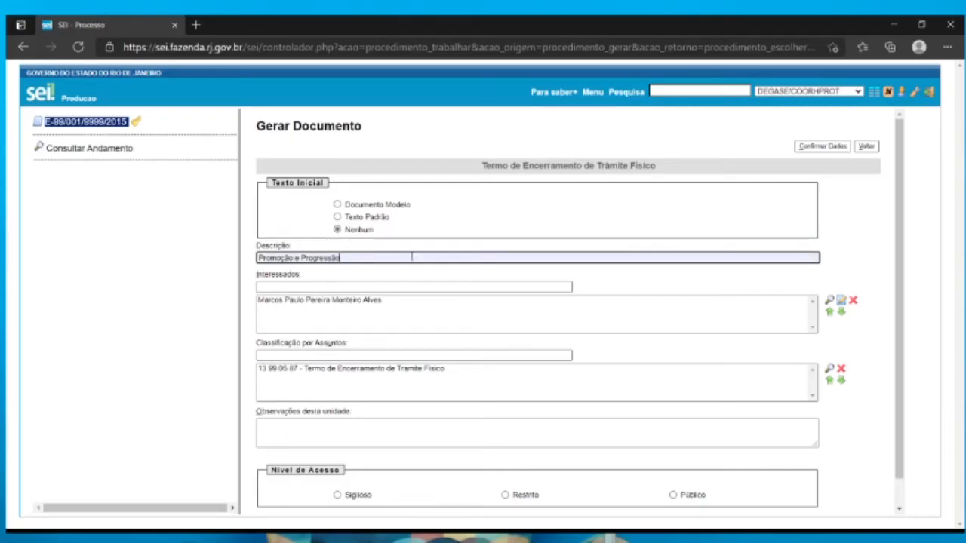
Remove the interested party from Interessados, look up the same person by full name and add them again
click(300, 302)
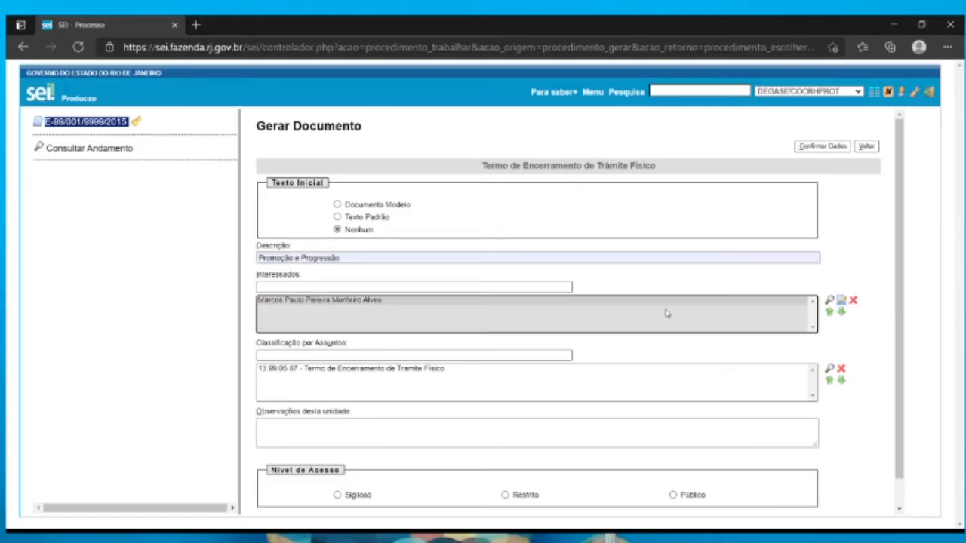
click(853, 302)
click(512, 288)
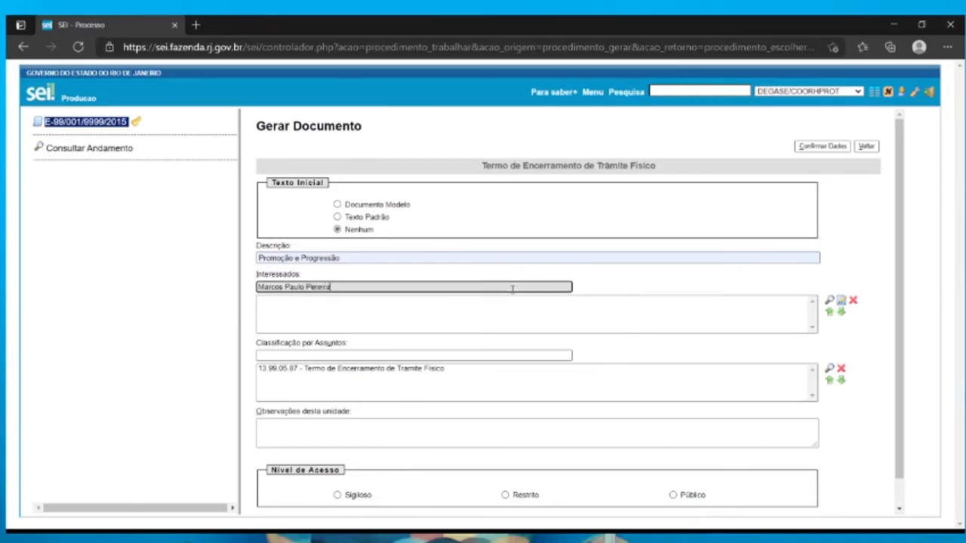
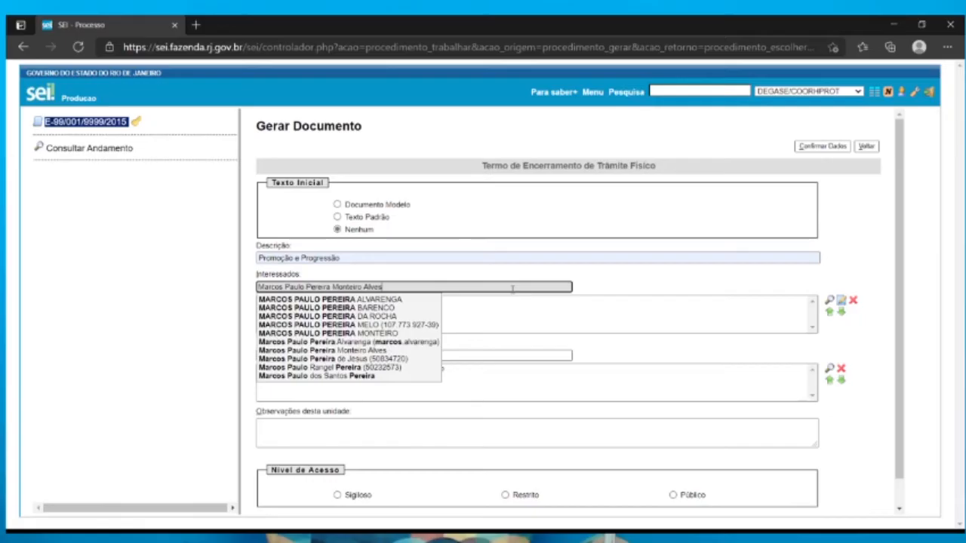
key(Return)
click(337, 303)
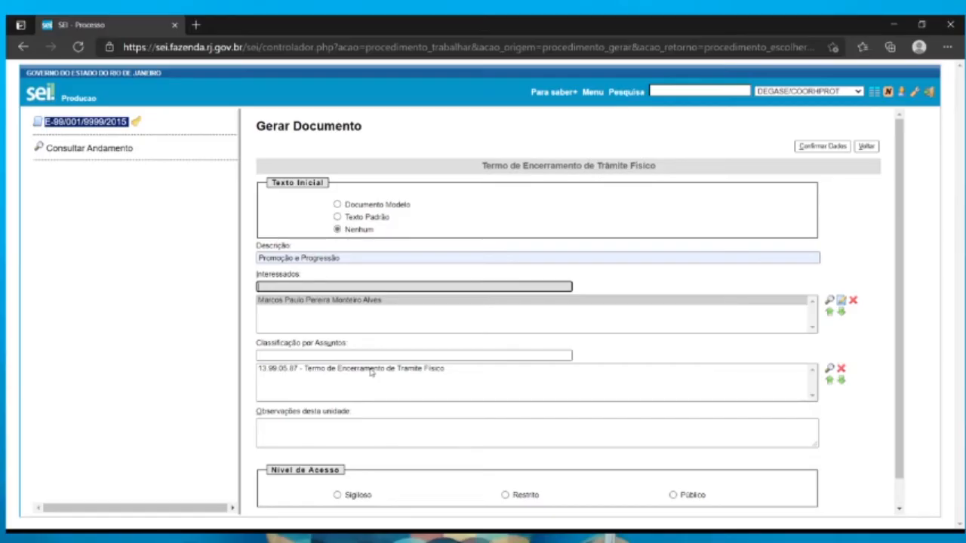
Set the term's access level to Restrito with legal hypothesis "Informação Pessoal (Art. 31 da Lei nº 12.527/2011)" and confirm the document data
scroll(371, 372, down, 1)
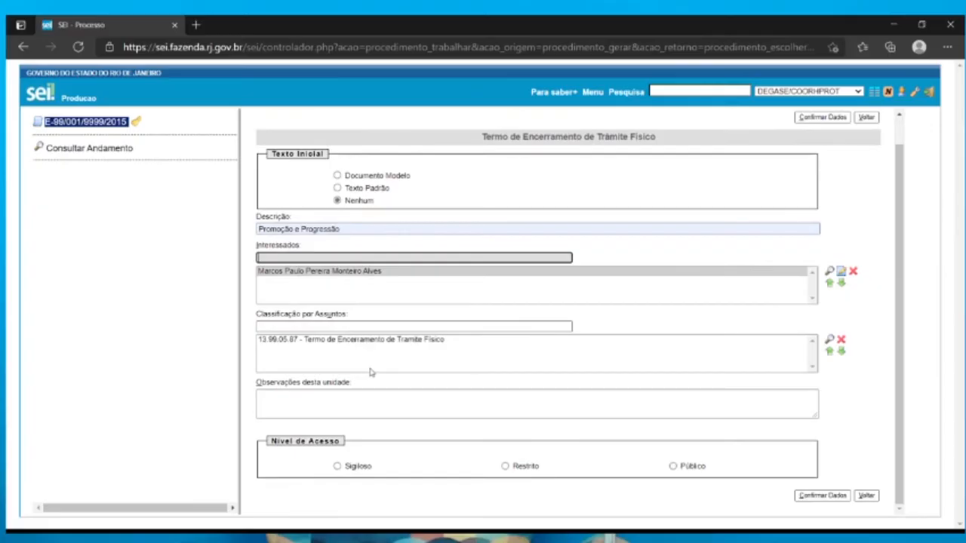
click(528, 468)
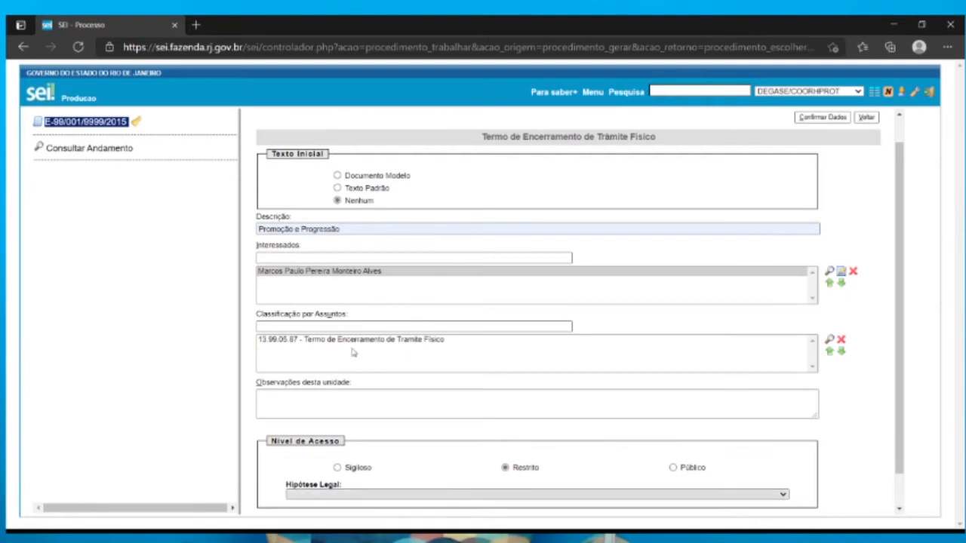
scroll(636, 409, down, 1)
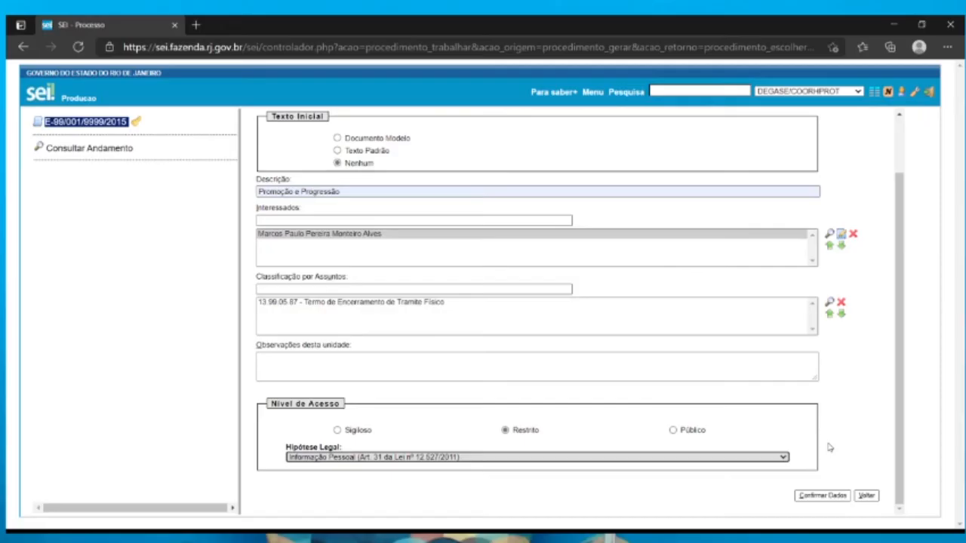
click(815, 496)
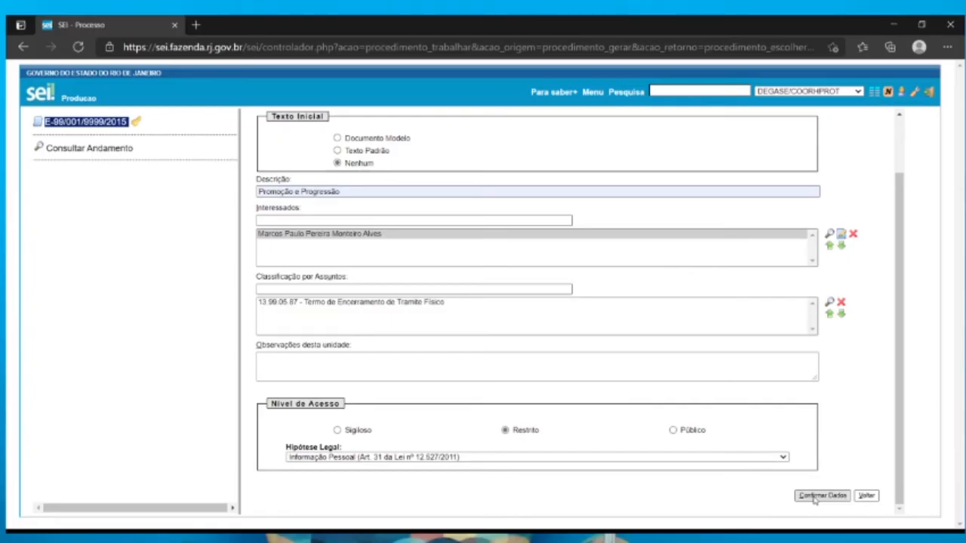
click(815, 497)
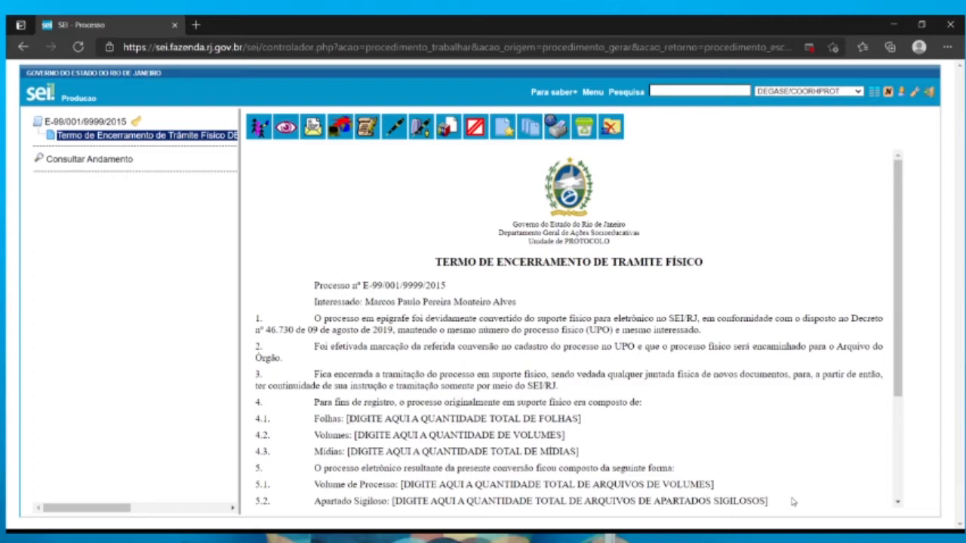
Fill in the term with Folhas 200, Volumes 01, Mídias 00 and Volume de Processo 01, clear items 5.2 and 5.3, and review it
click(369, 134)
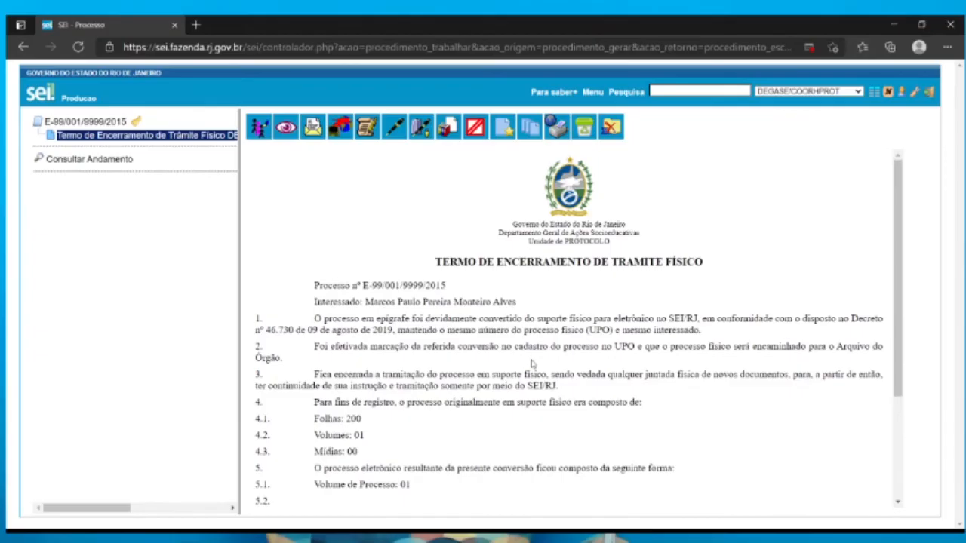
scroll(531, 364, down, 3)
scroll(531, 365, up, 3)
scroll(531, 364, down, 3)
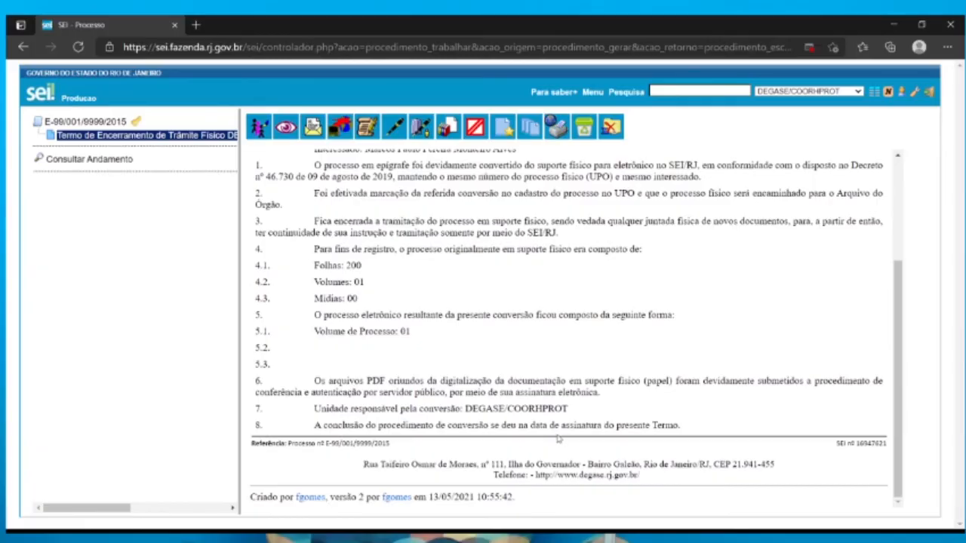
scroll(558, 439, up, 3)
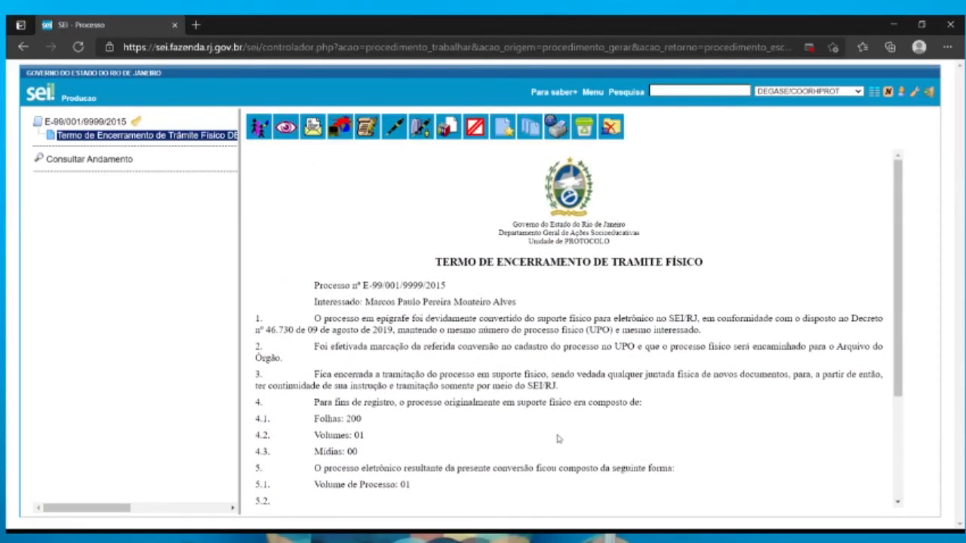
scroll(558, 438, down, 1)
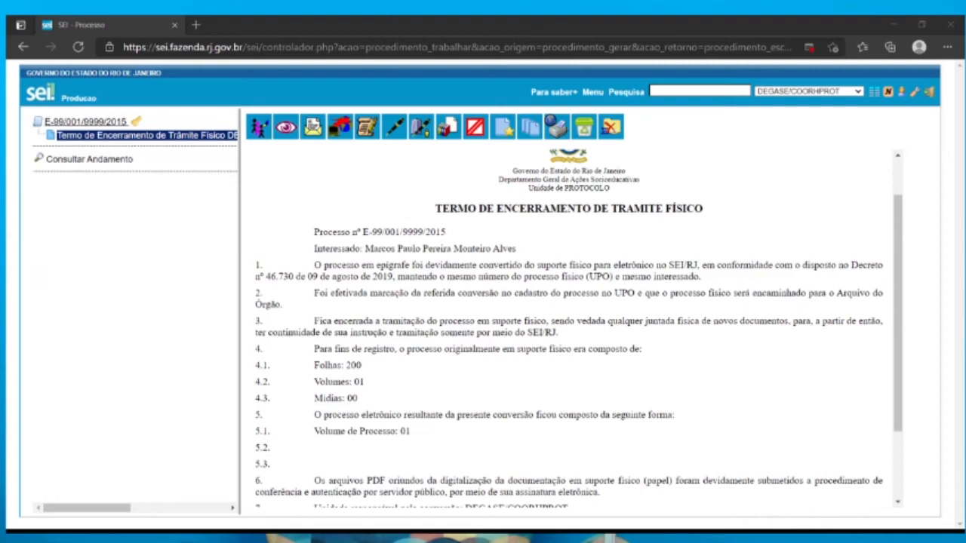
Start an Externo document in the process with type Processo and Data do Documento 13/05/2021
click(79, 124)
click(78, 123)
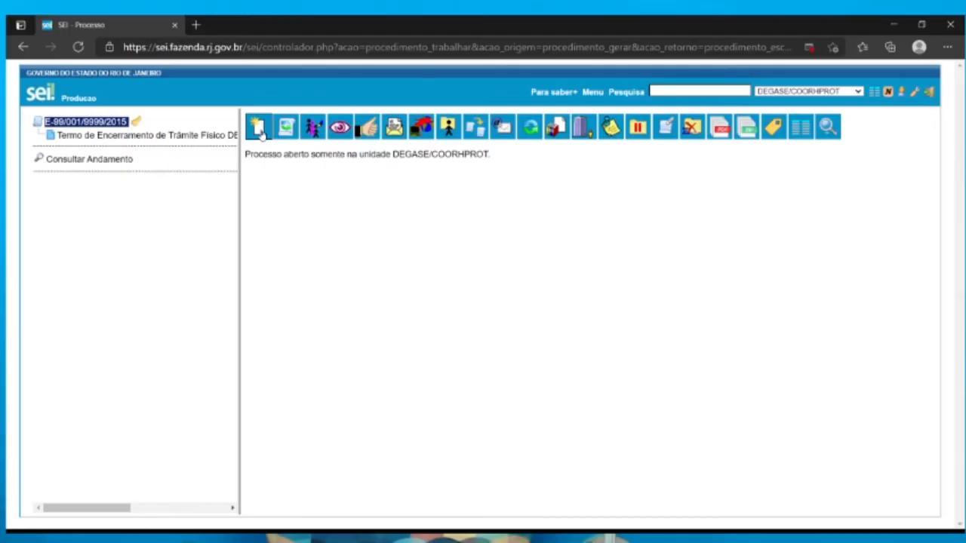
click(258, 128)
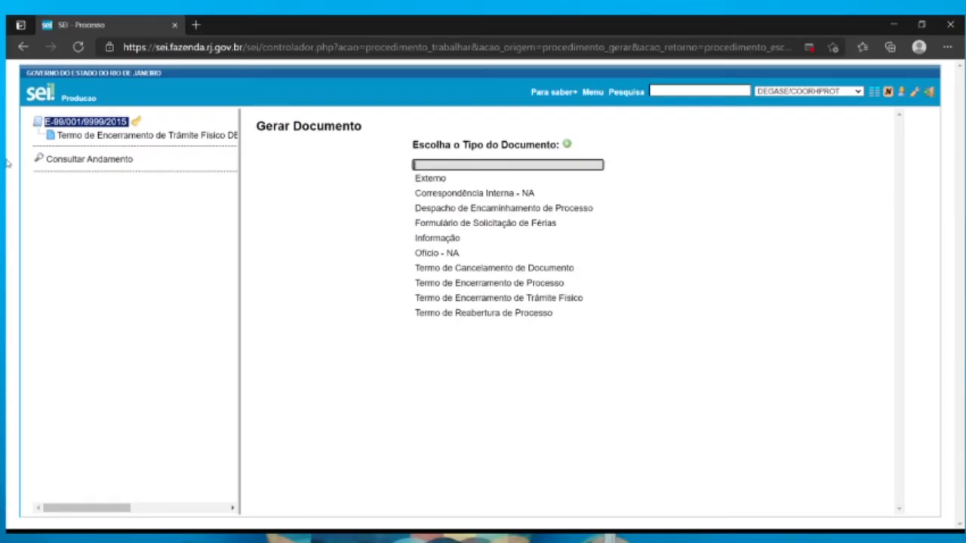
click(426, 181)
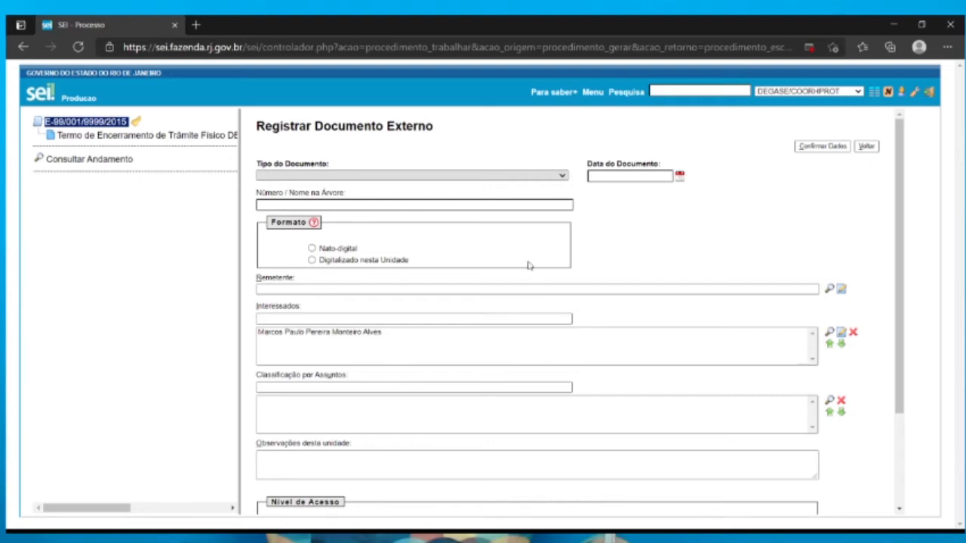
click(423, 208)
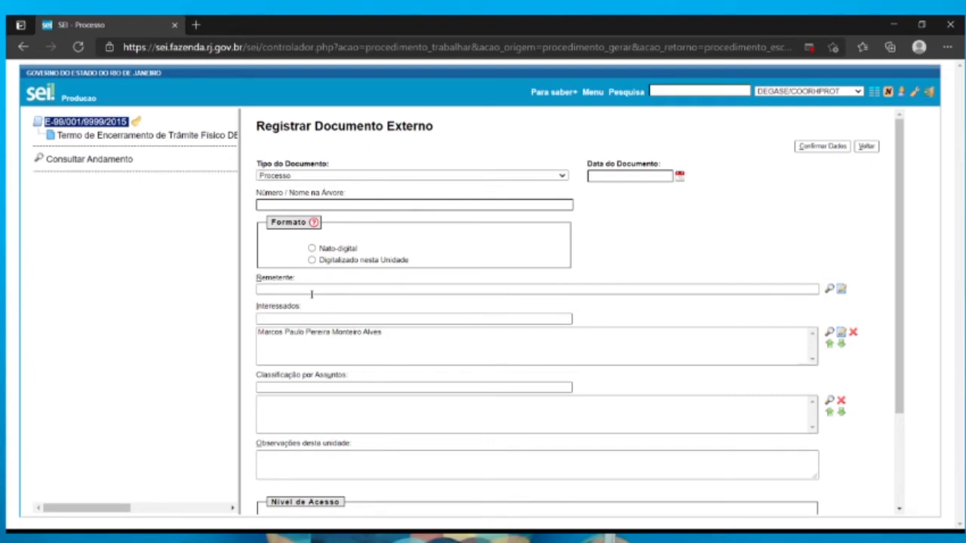
click(679, 177)
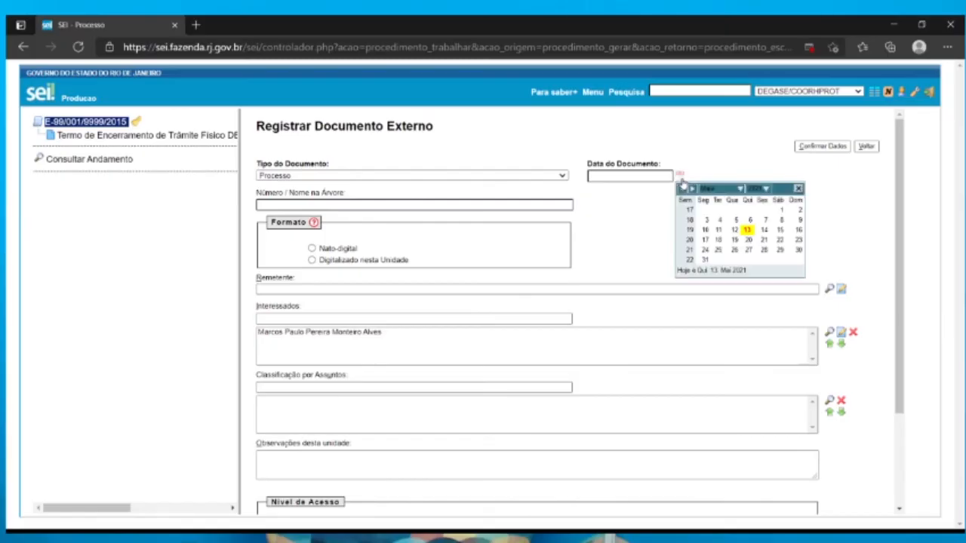
click(747, 230)
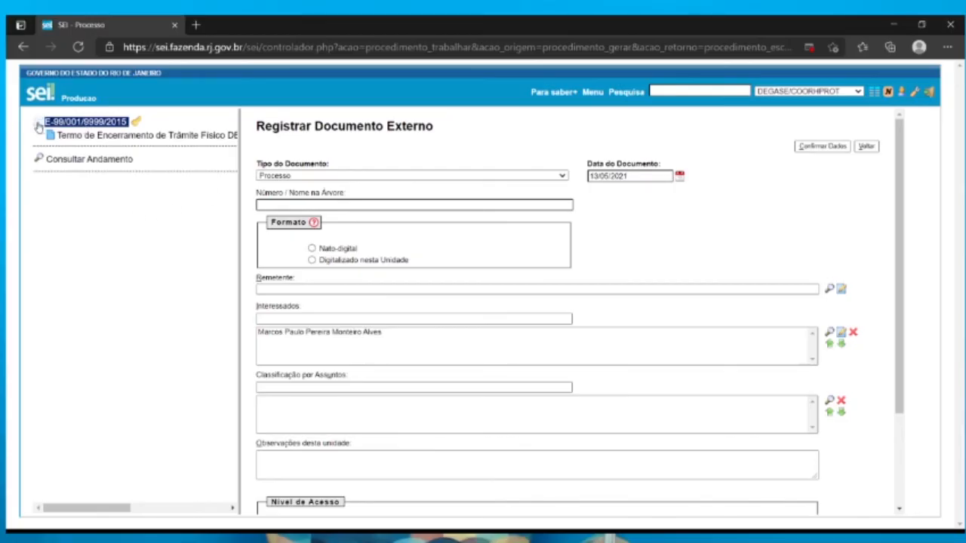
Copy the process number into Número / Nome na Árvore and set the format to Digitalizado nesta Unidade with Tipo de Conferência Documento Original
click(39, 126)
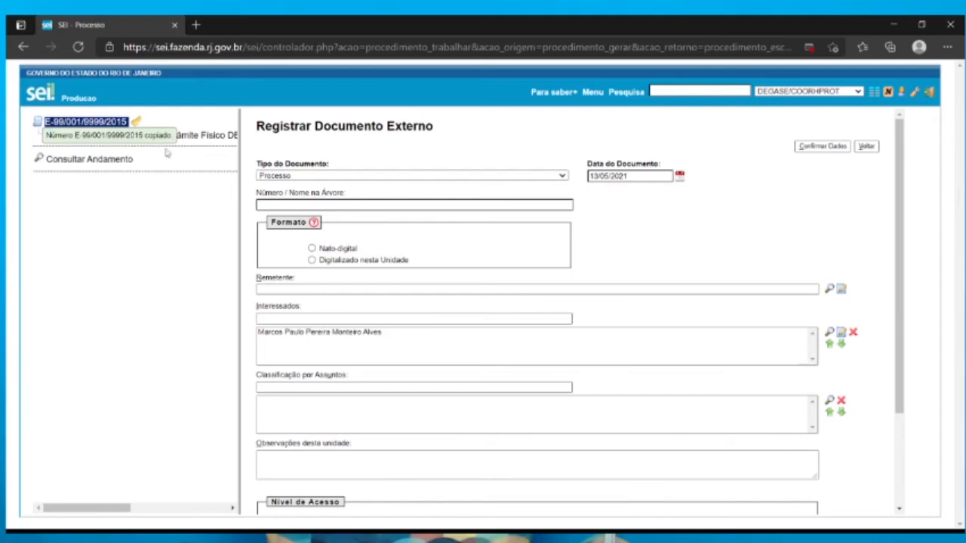
click(297, 204)
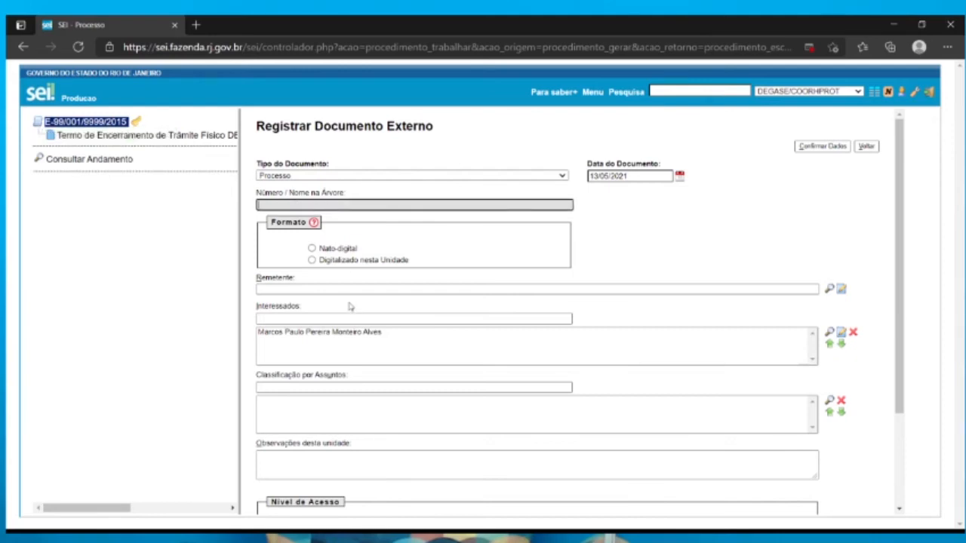
text(E-99/001/9999/2015)
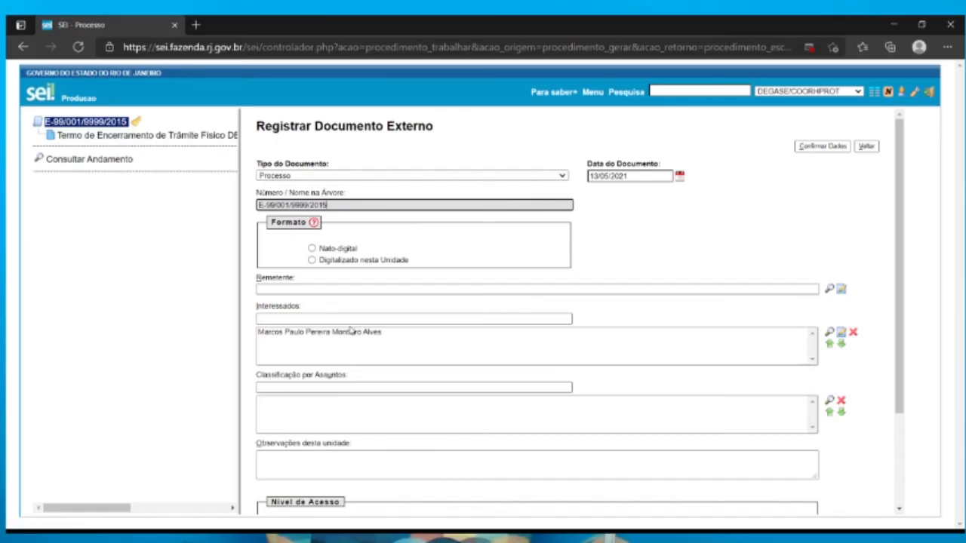
click(371, 264)
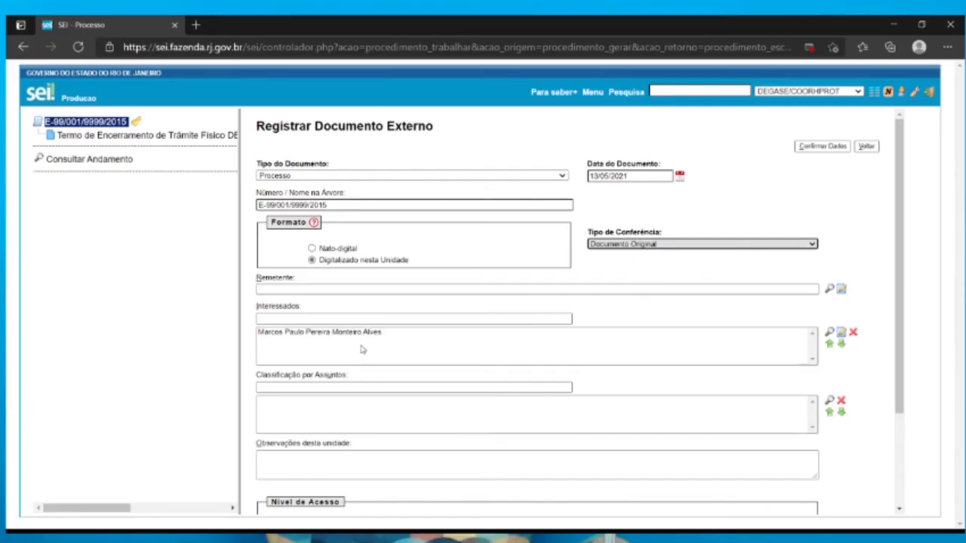
Look up "Processo de evolução de car" in Classificação por Assuntos and choose 13.99.01.100 - Processo de evolução de carreira - Promoção e Progressão
scroll(349, 401, down, 1)
click(304, 328)
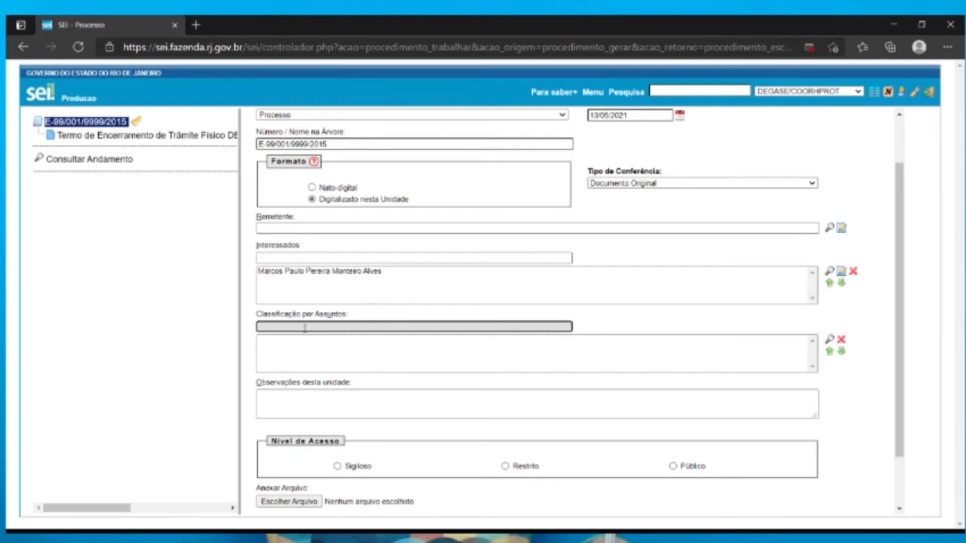
text(Processo de evolu)
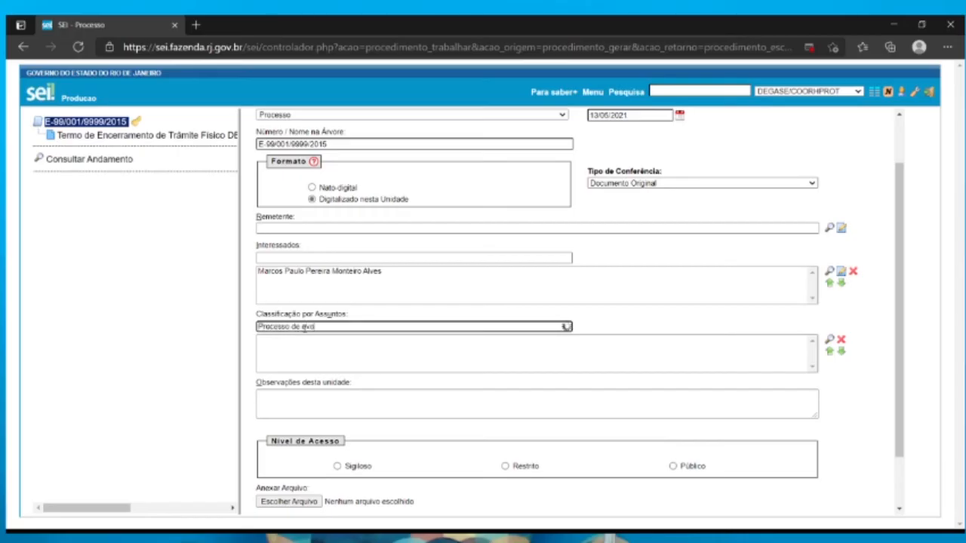
text(ção d)
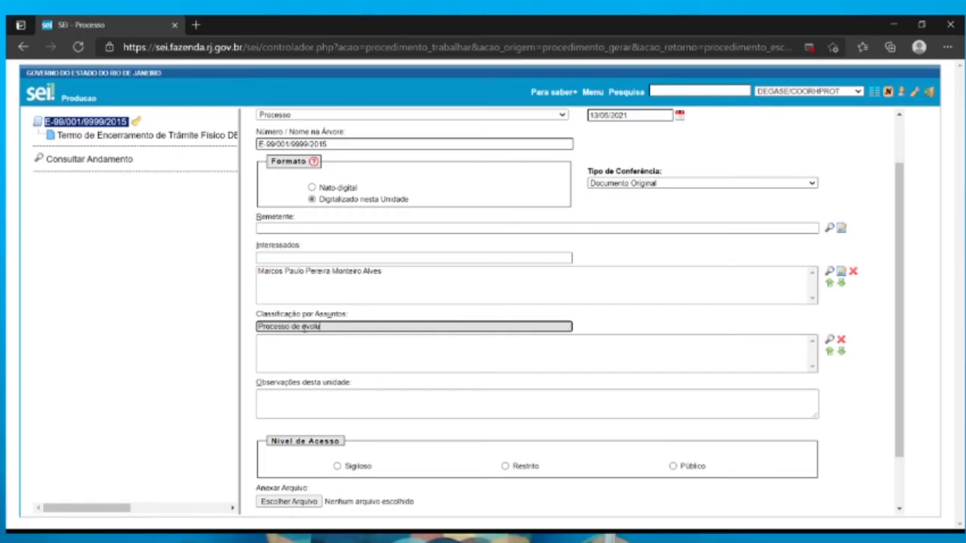
text(e car)
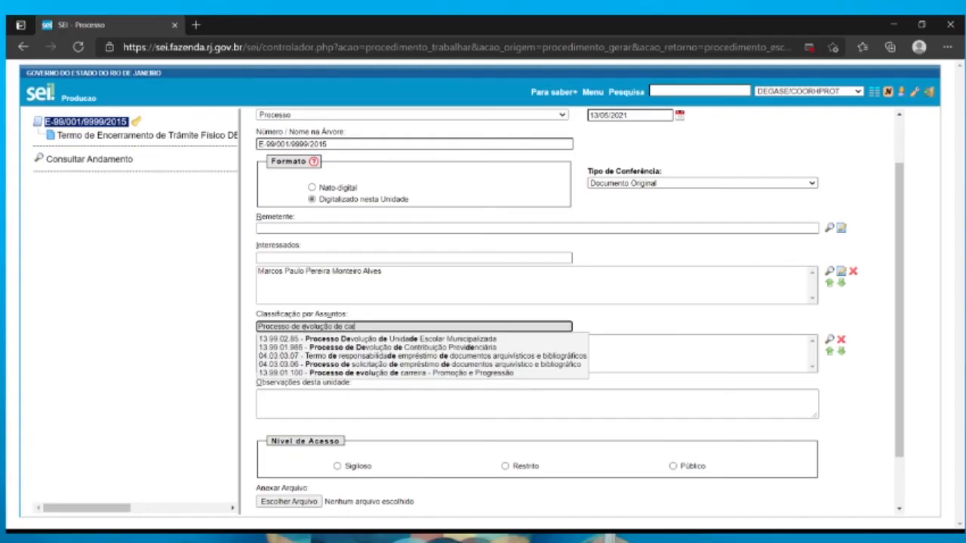
click(496, 341)
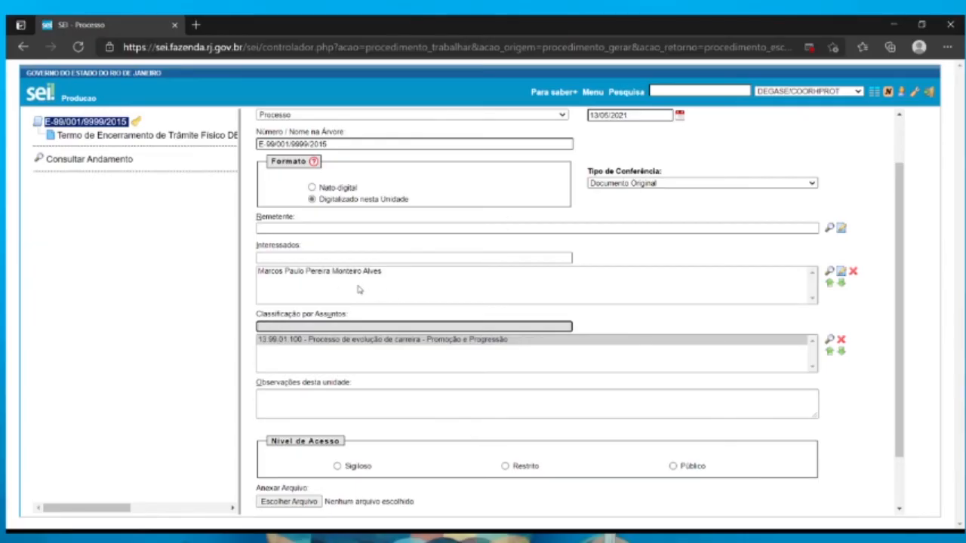
Set the external document's access level to Restrito with legal hypothesis "Informação Pessoal (Art. 31 da Lei nº 12.527/2011)"
click(103, 123)
click(517, 468)
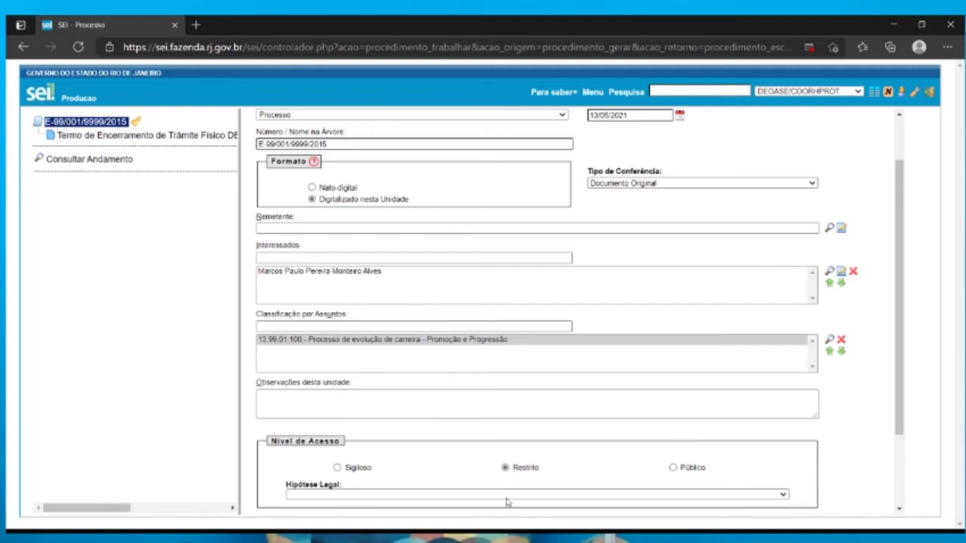
click(507, 495)
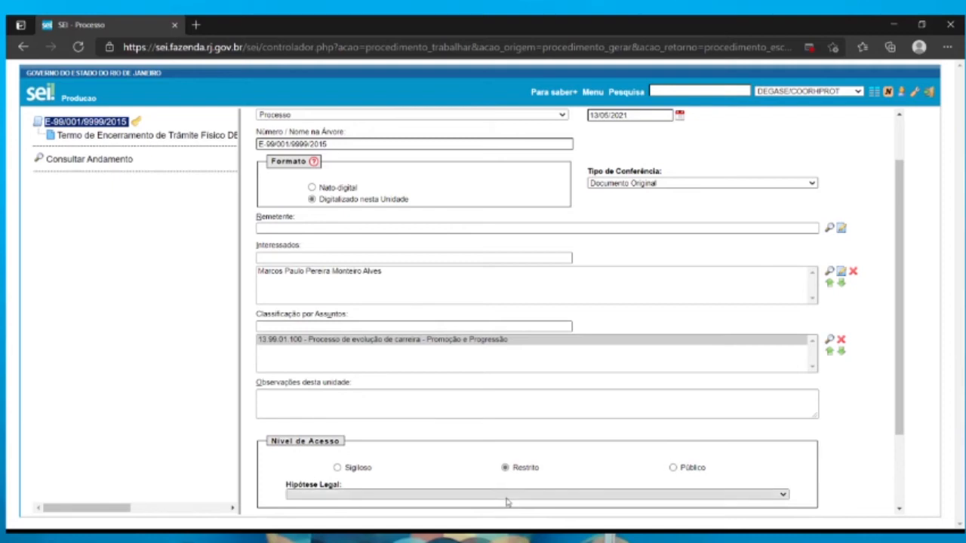
click(413, 373)
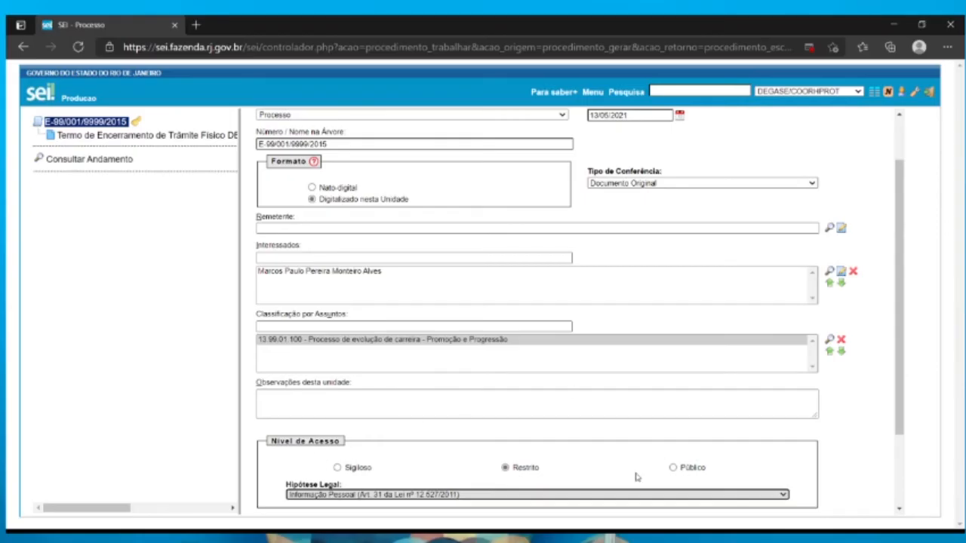
scroll(636, 477, down, 1)
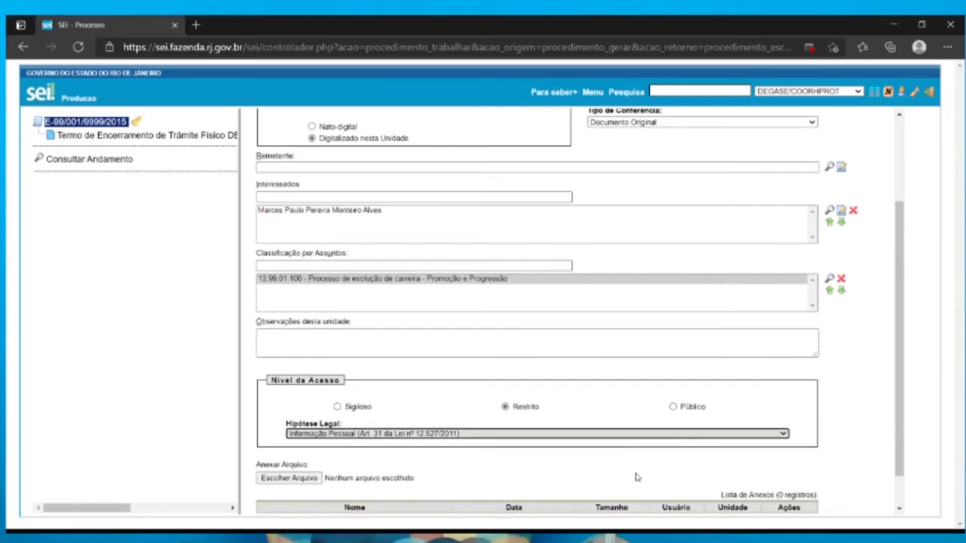
Attach processo.pdf to the external document, confirm its registration and glance through the uploaded PDF
scroll(636, 476, down, 1)
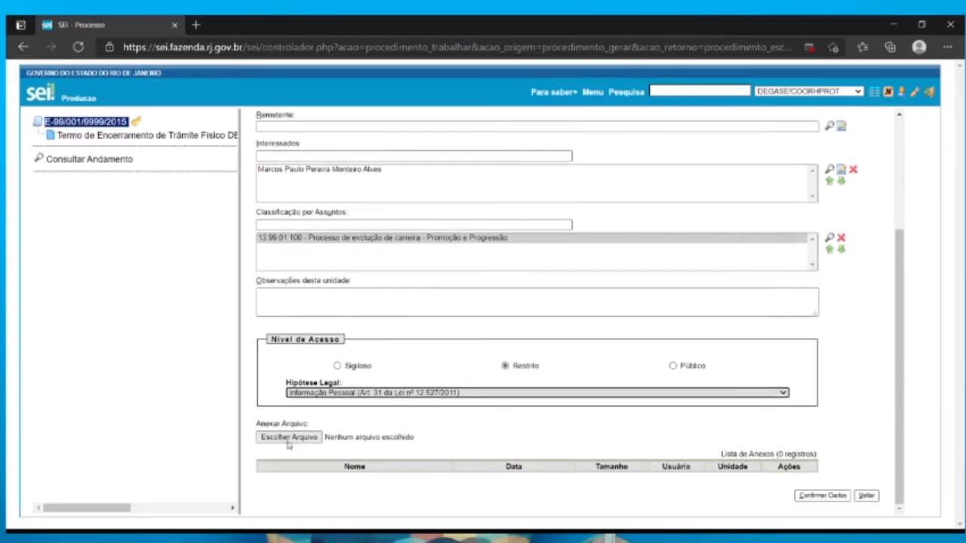
click(288, 440)
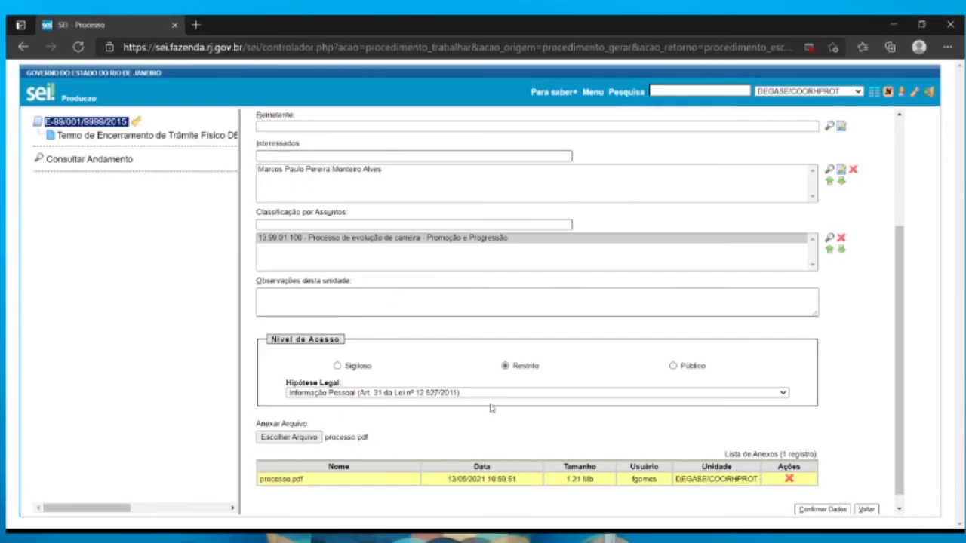
scroll(490, 408, down, 1)
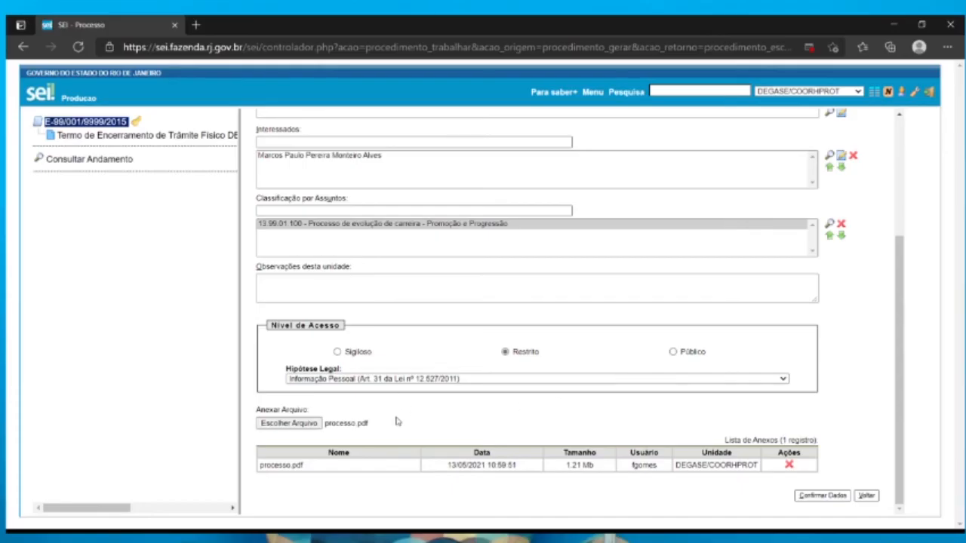
scroll(397, 422, up, 1)
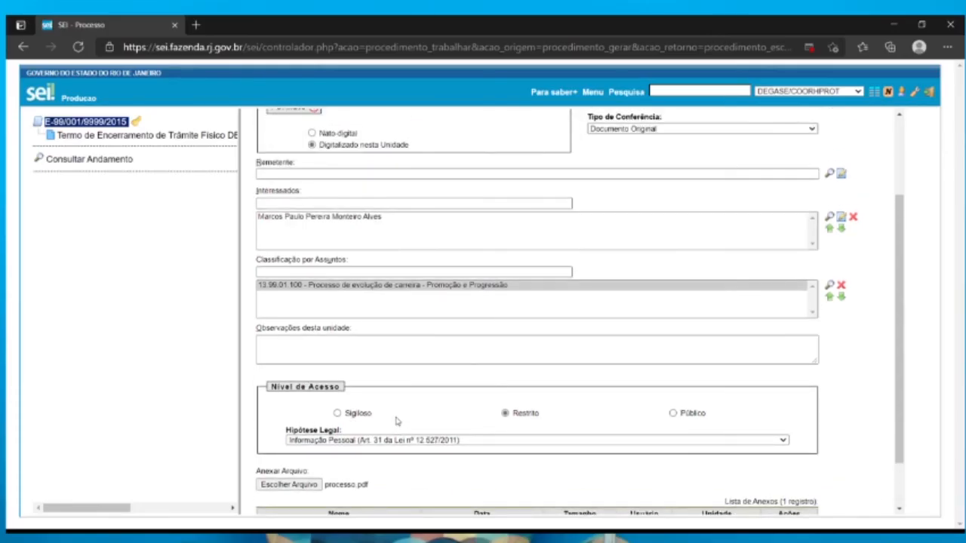
scroll(711, 380, down, 1)
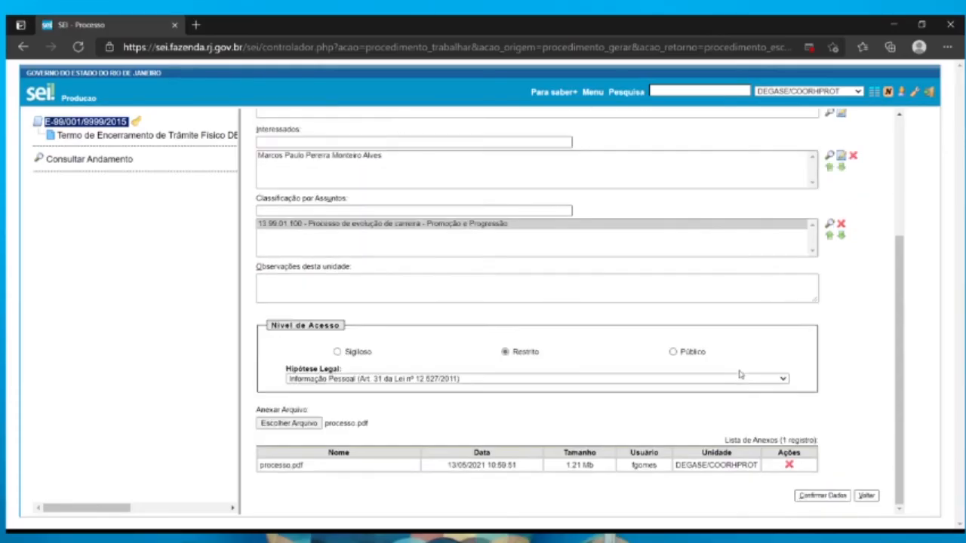
click(823, 496)
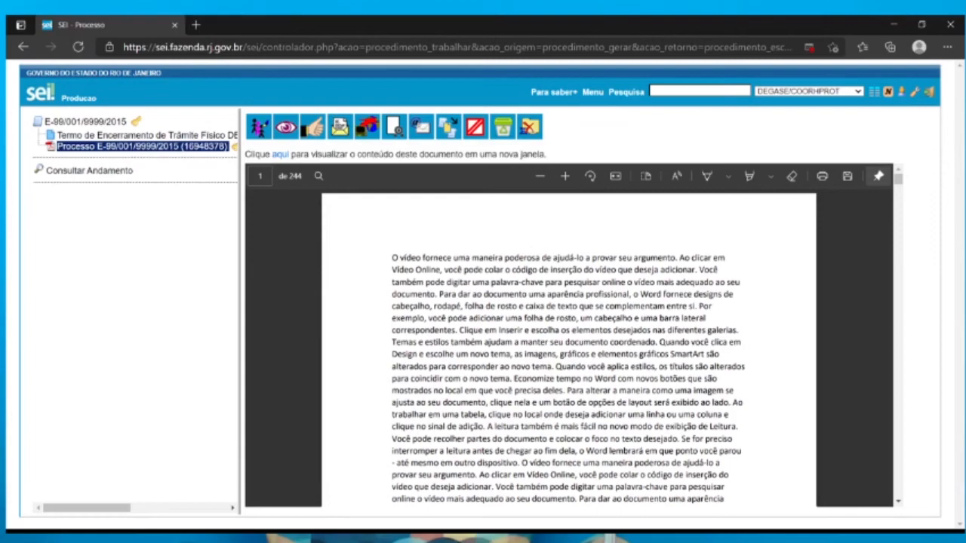
scroll(703, 384, down, 8)
scroll(702, 384, up, 8)
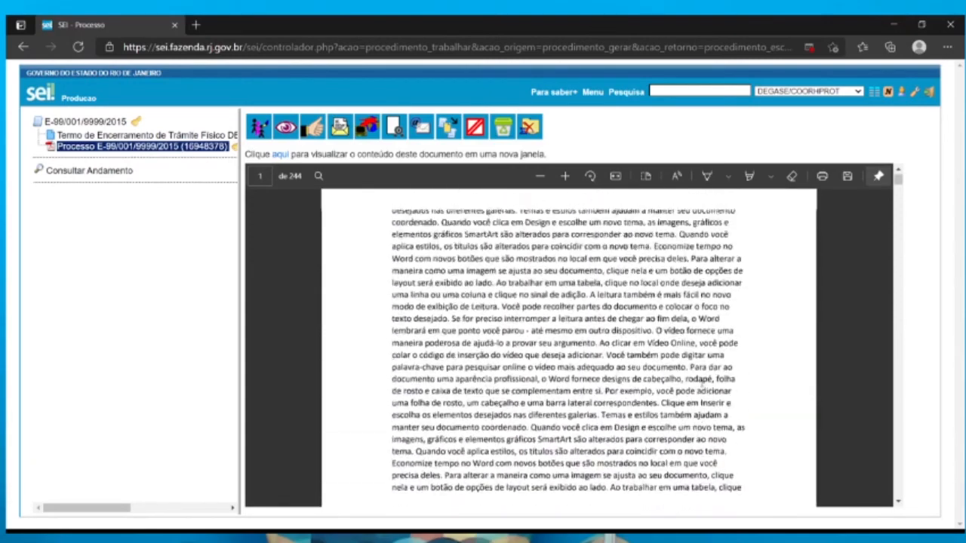
scroll(702, 383, up, 5)
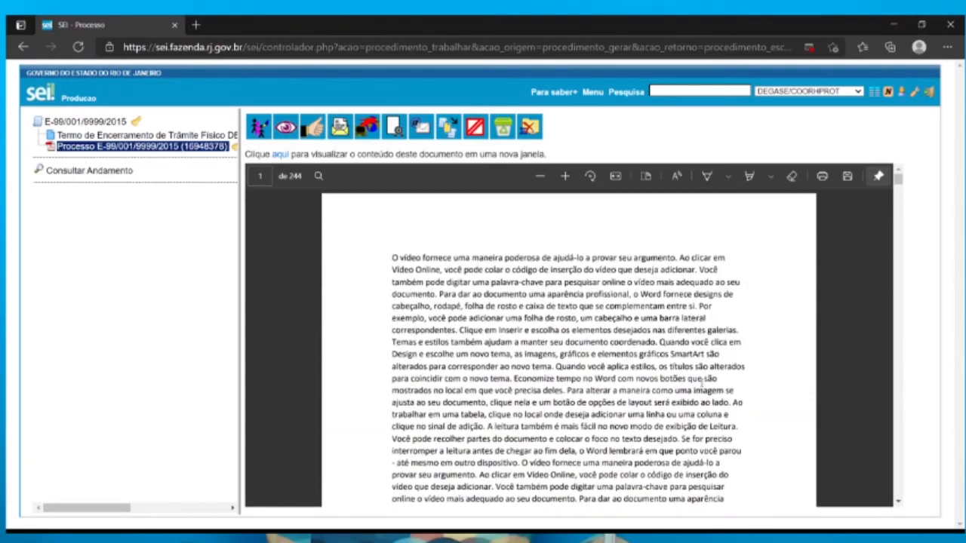
Start another document in the process and browse the complete list of document types
click(94, 123)
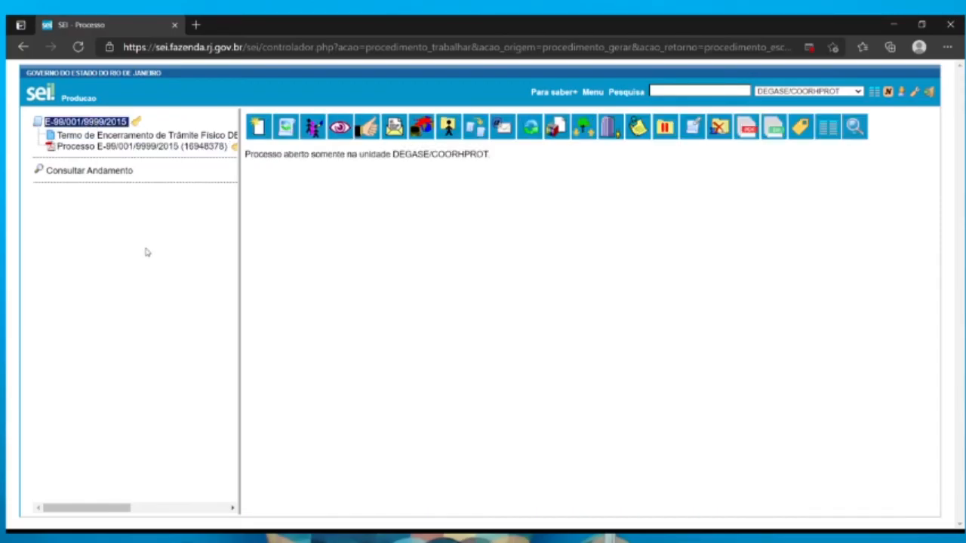
click(258, 128)
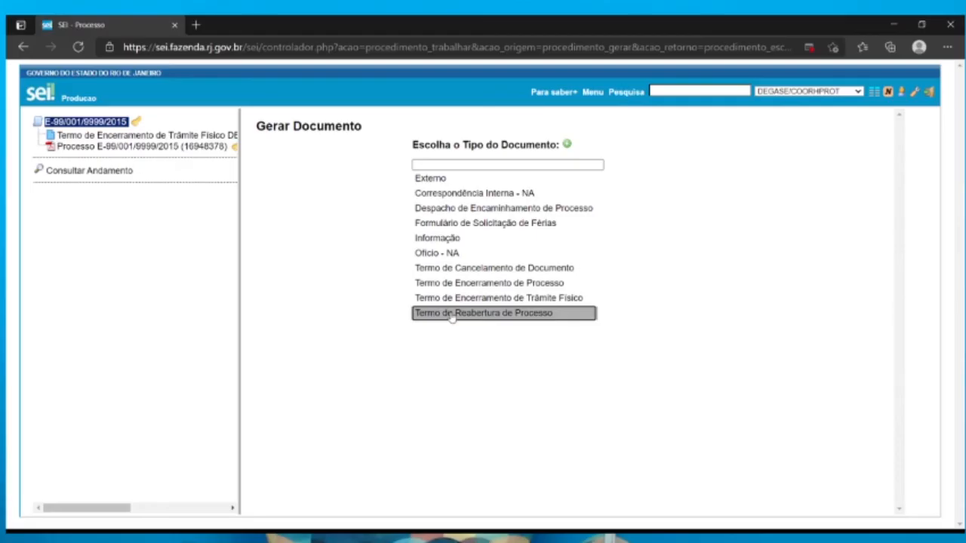
click(568, 147)
scroll(568, 149, down, 20)
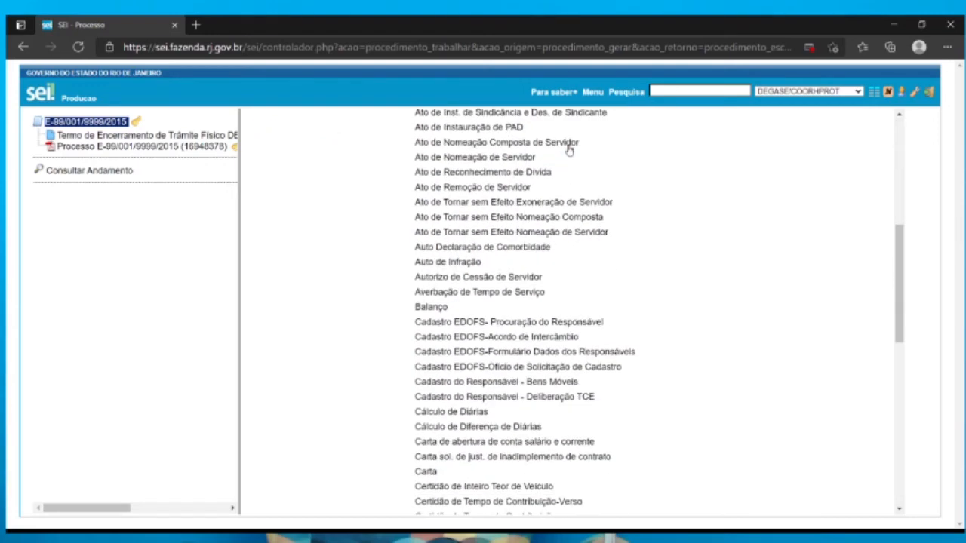
scroll(568, 149, down, 10)
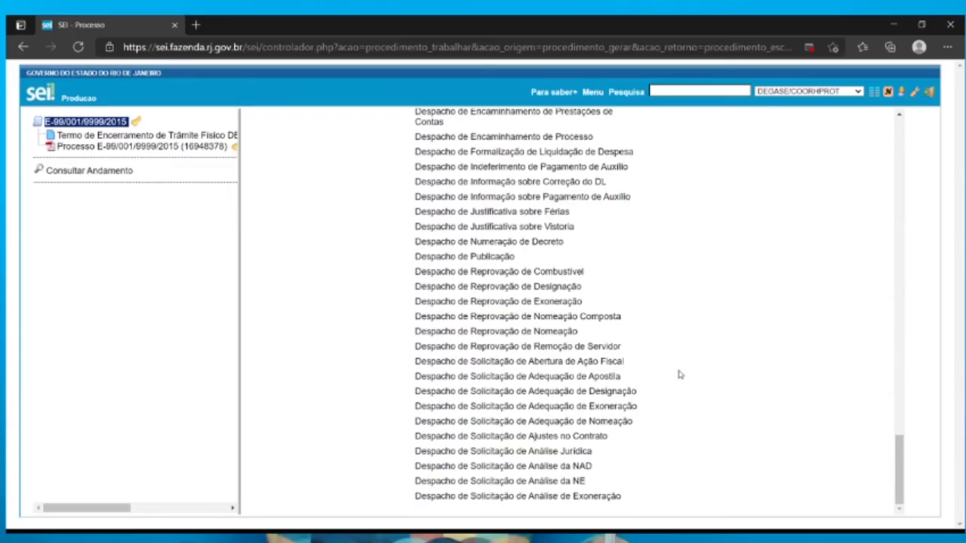
scroll(677, 370, up, 10)
scroll(678, 375, up, 20)
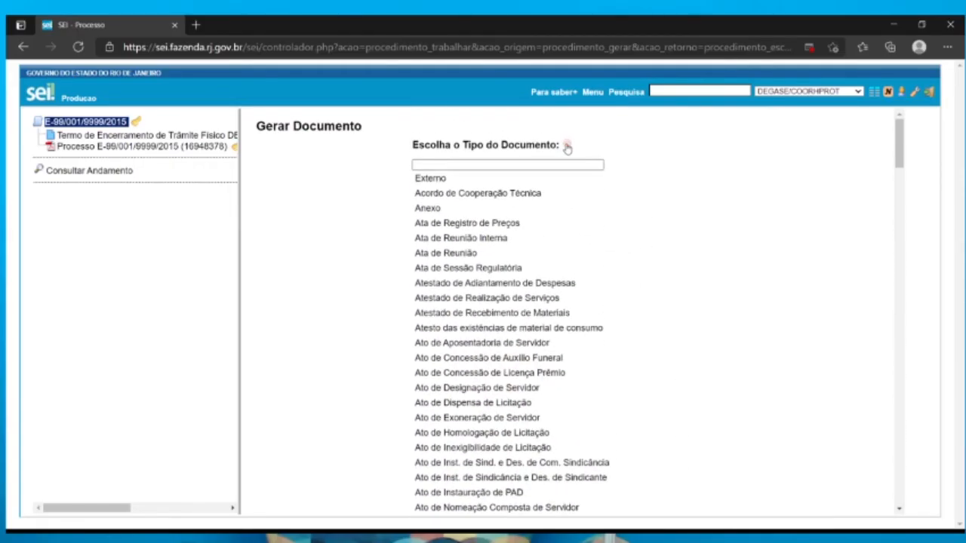
click(566, 147)
scroll(639, 247, down, 5)
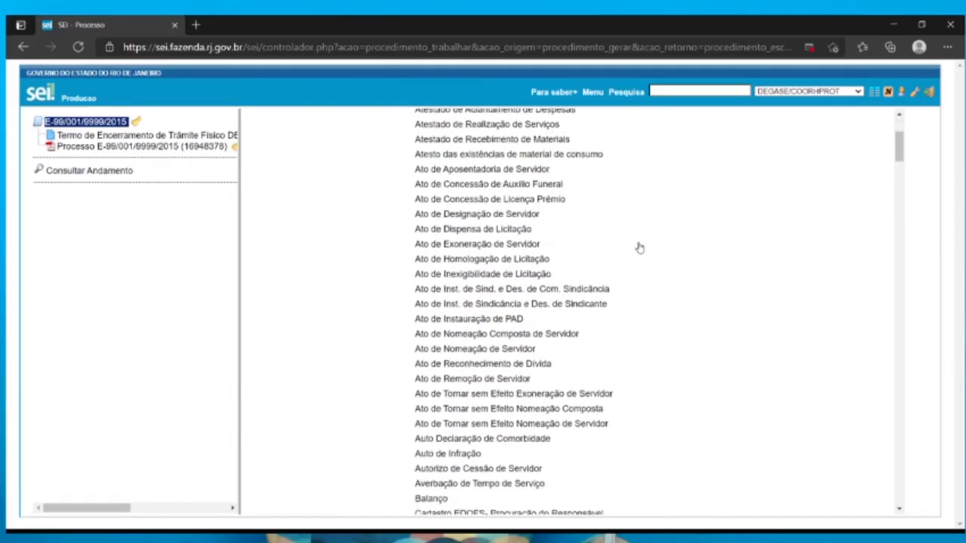
scroll(639, 248, up, 6)
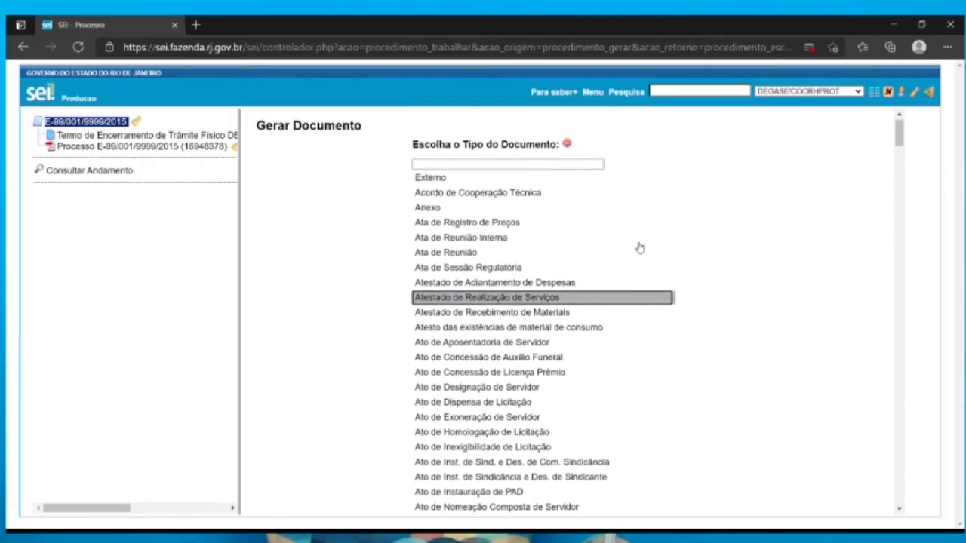
Filter the document types by "termo de re" and choose Termo de Reabertura de Processo
click(529, 165)
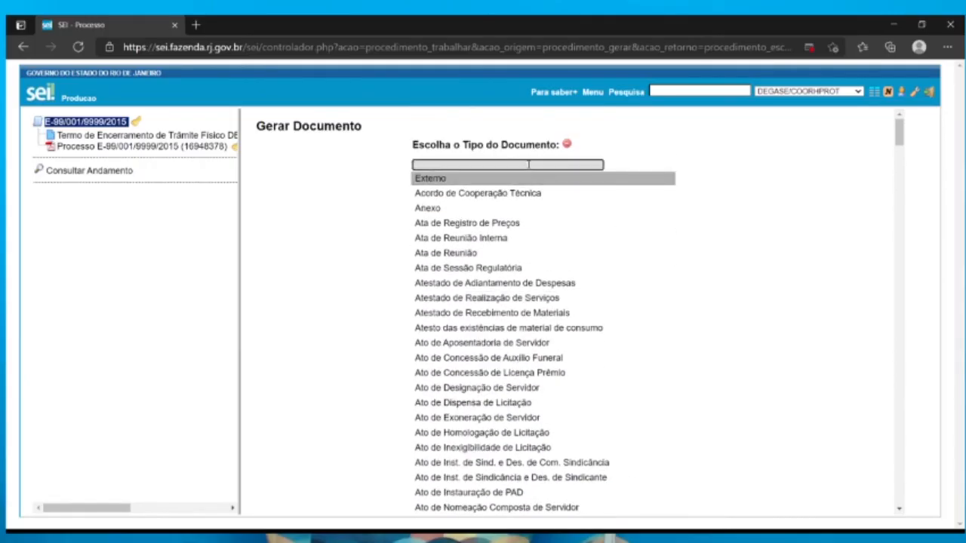
text(ter)
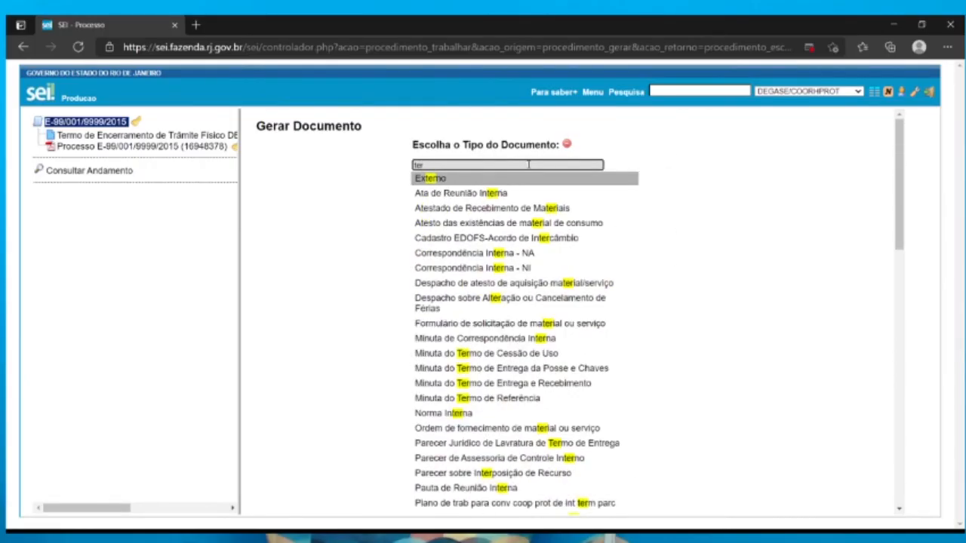
text(mo de re)
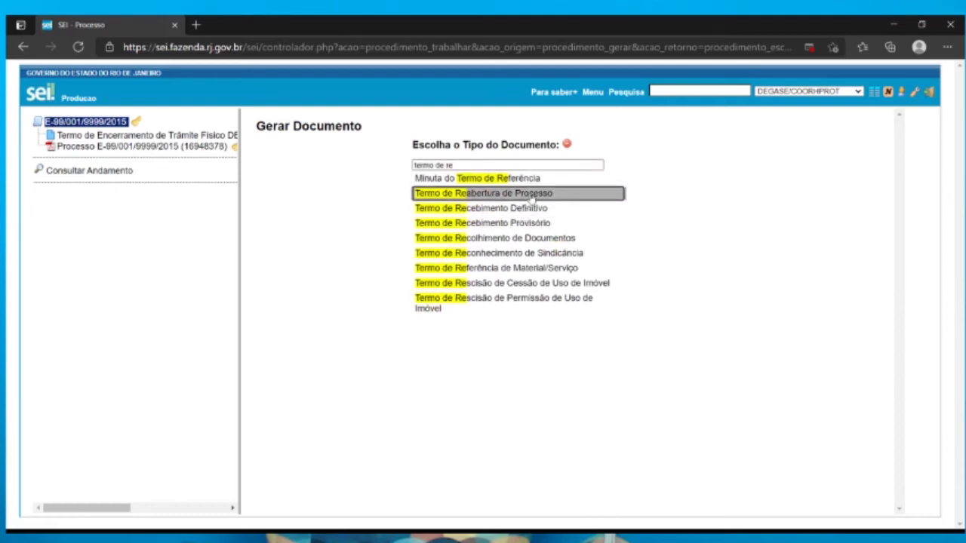
click(533, 195)
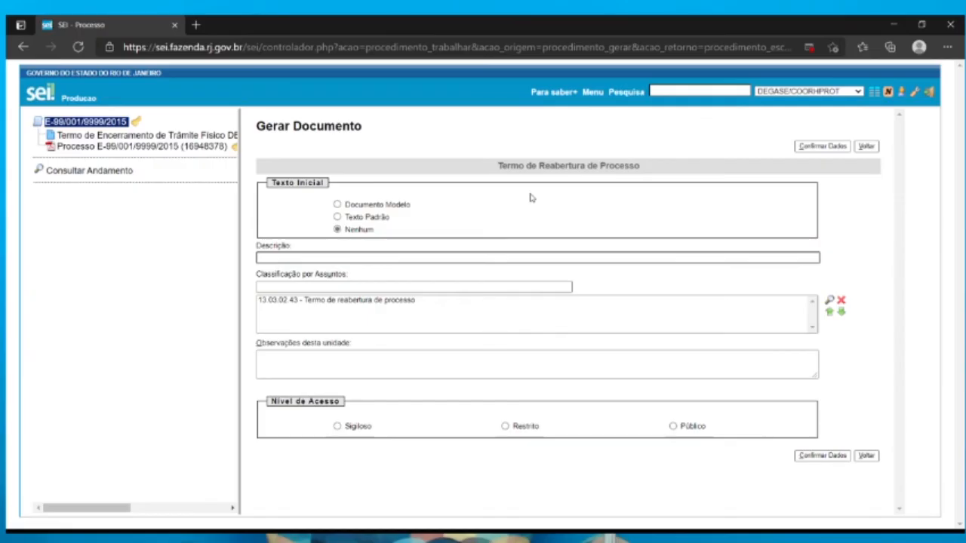
Generate the reopening term with description "Promoção e Progressão - Reabertura" and access level Restrito
click(434, 258)
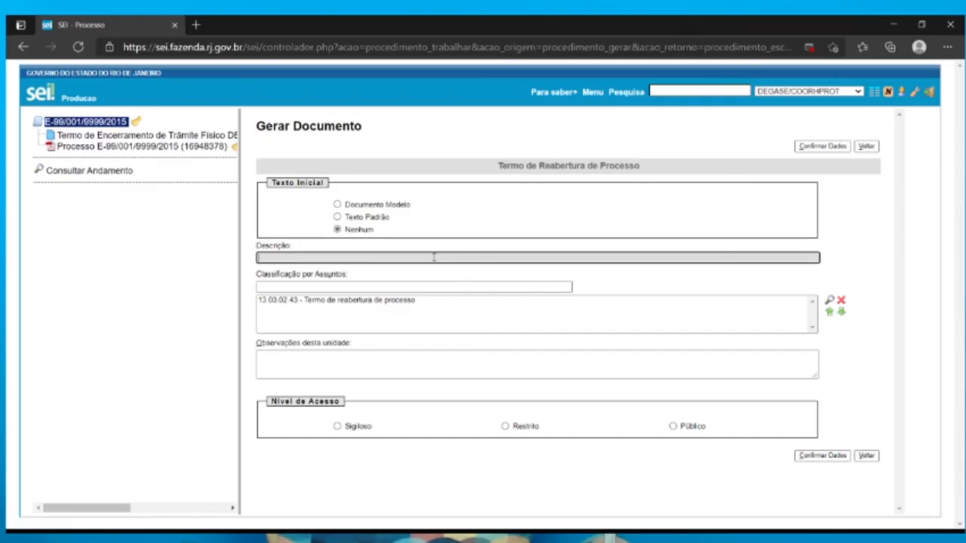
click(339, 291)
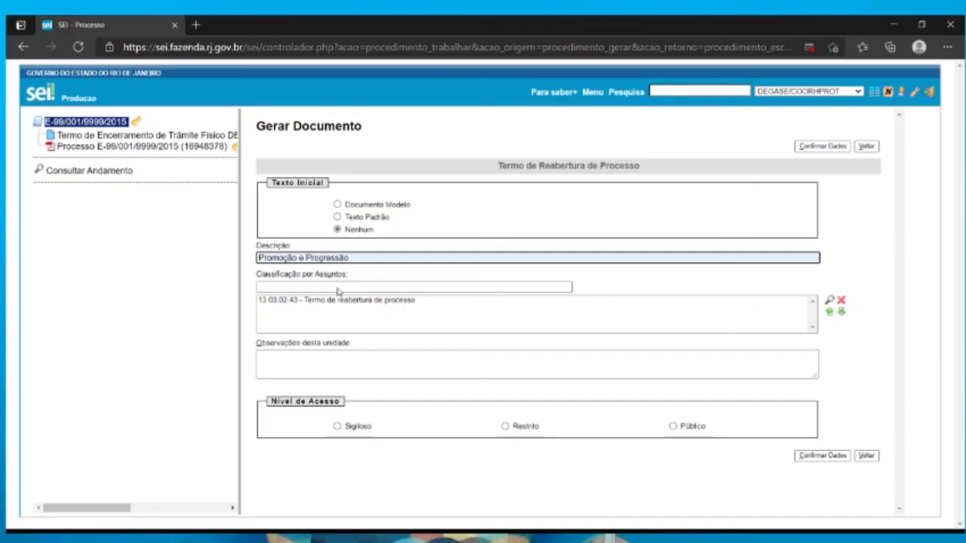
click(339, 291)
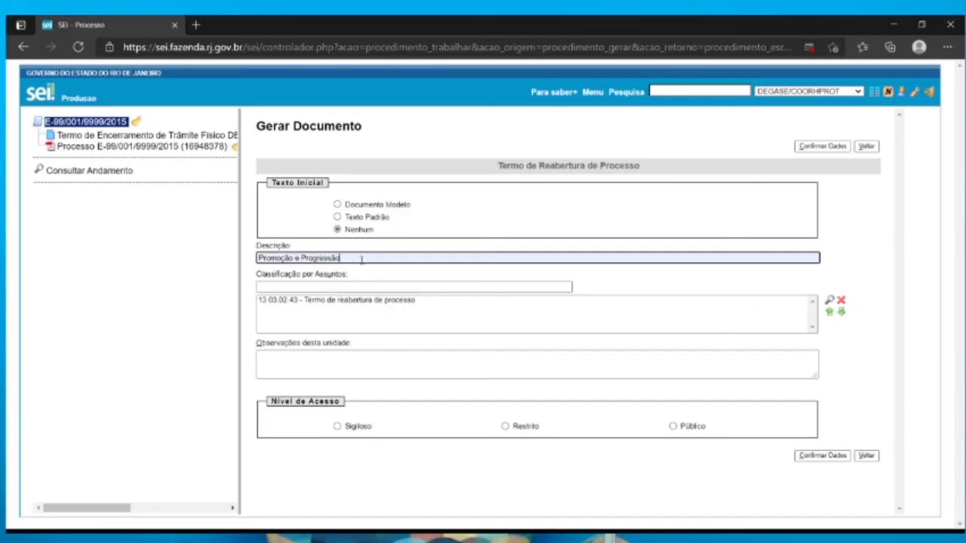
text(- Reabertura)
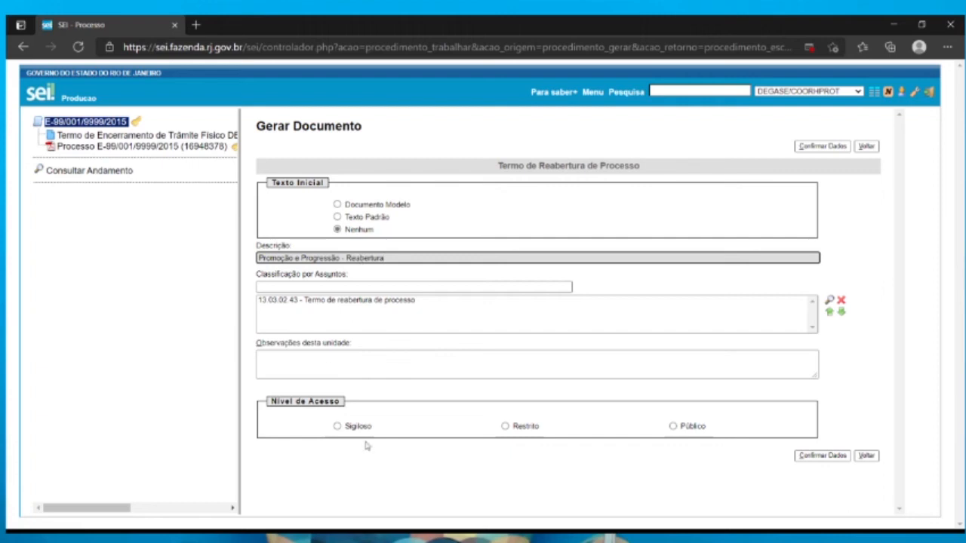
click(528, 427)
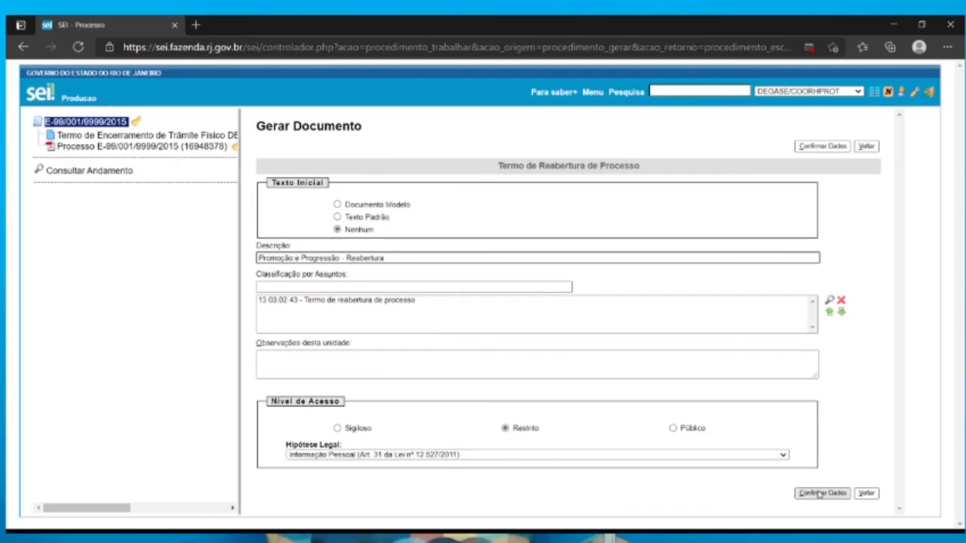
click(820, 493)
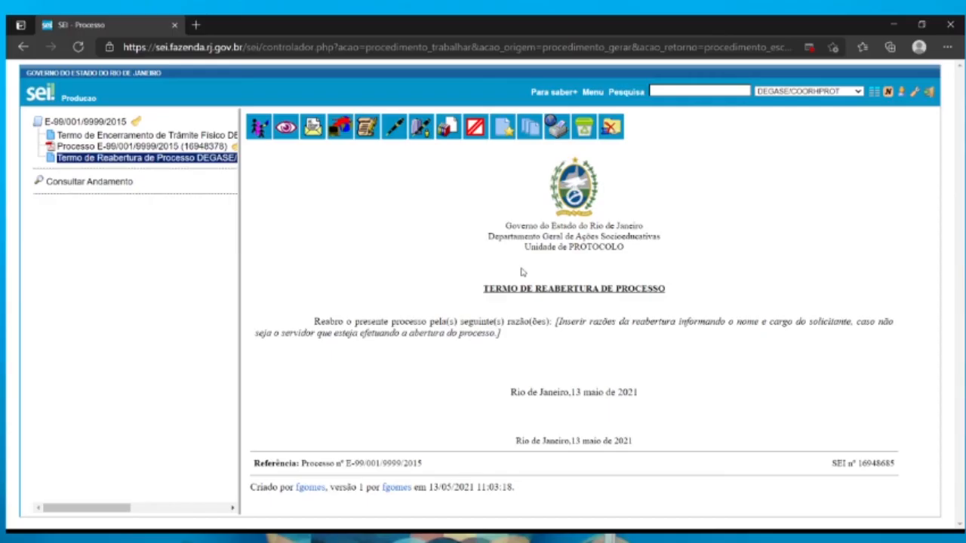
Open the content editor of the reopening term, return to the process and open the term's registration data
click(364, 134)
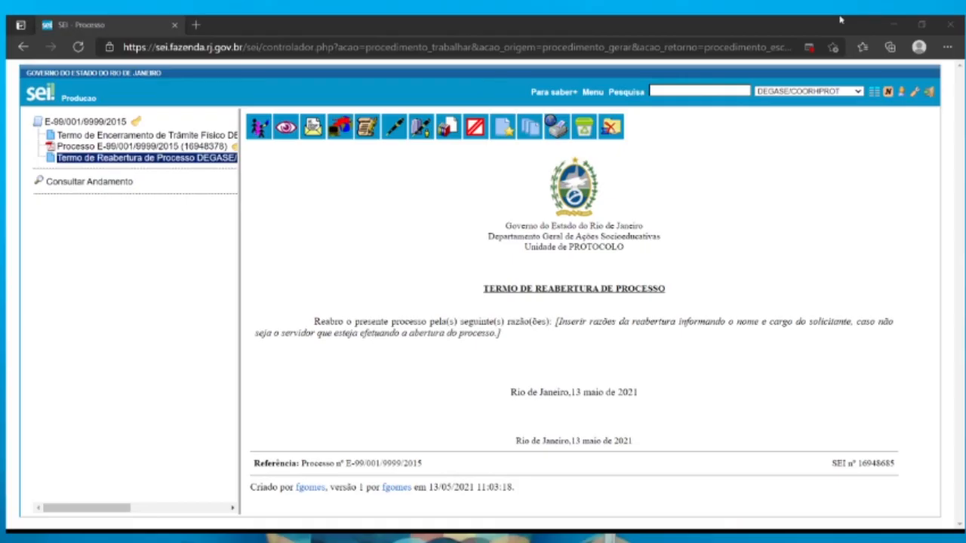
click(837, 70)
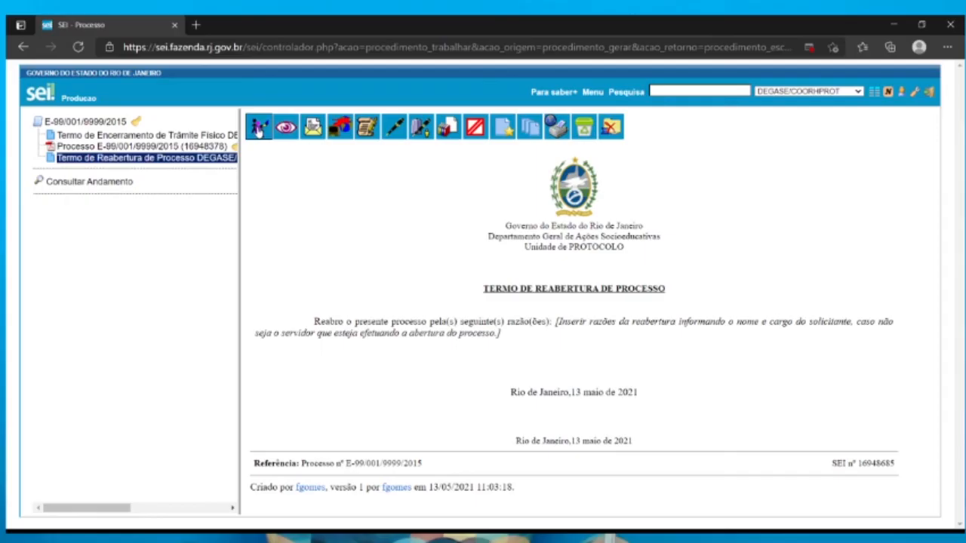
click(258, 128)
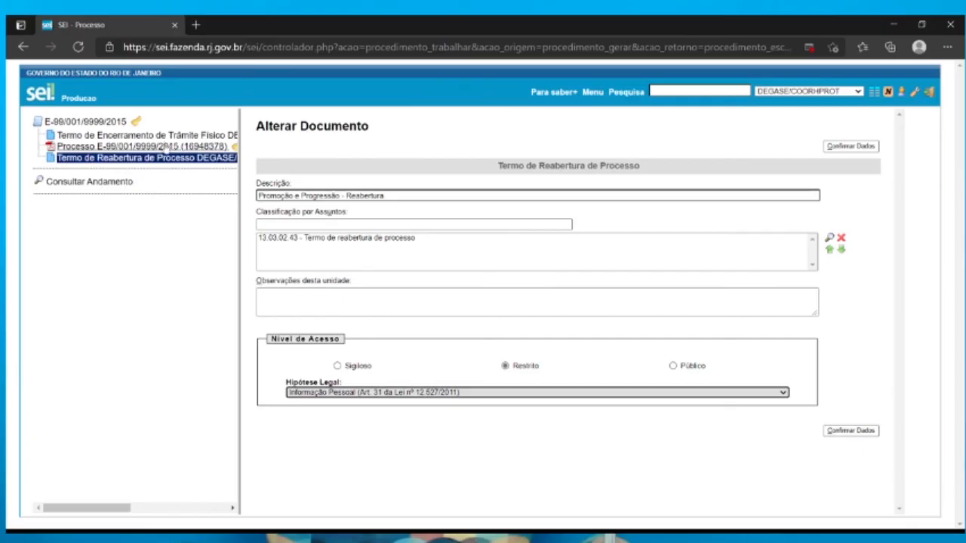
Open the registration data of the digitized process document and review its fields down to the attachment list
click(171, 149)
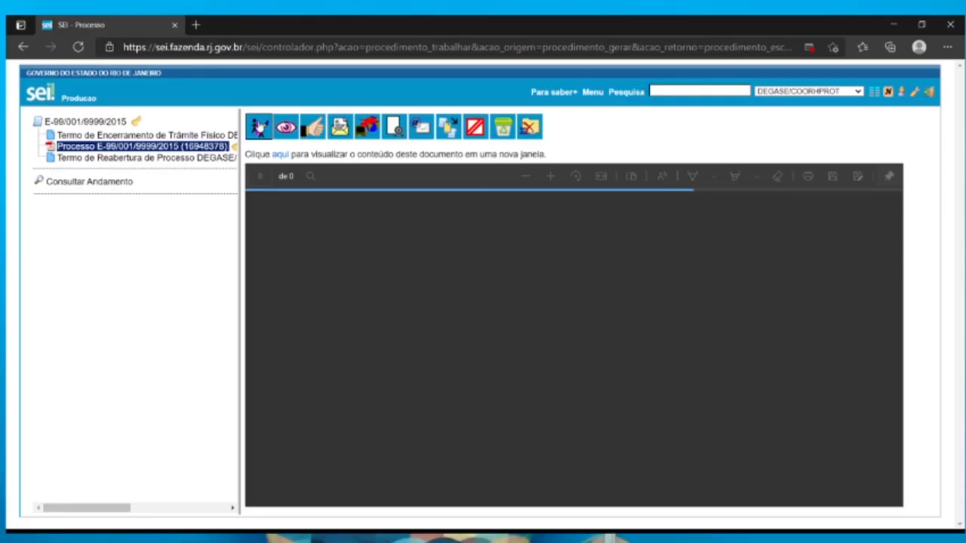
click(258, 127)
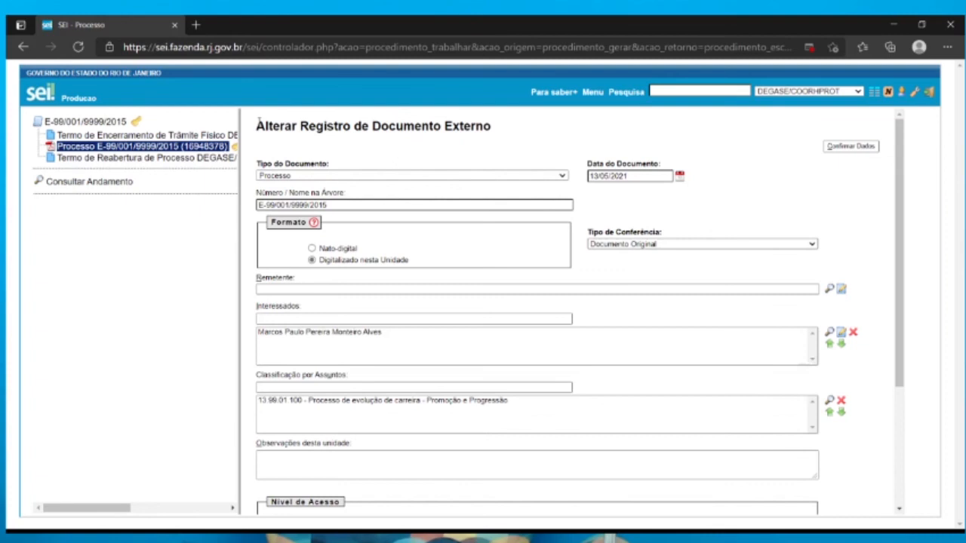
scroll(673, 190, down, 3)
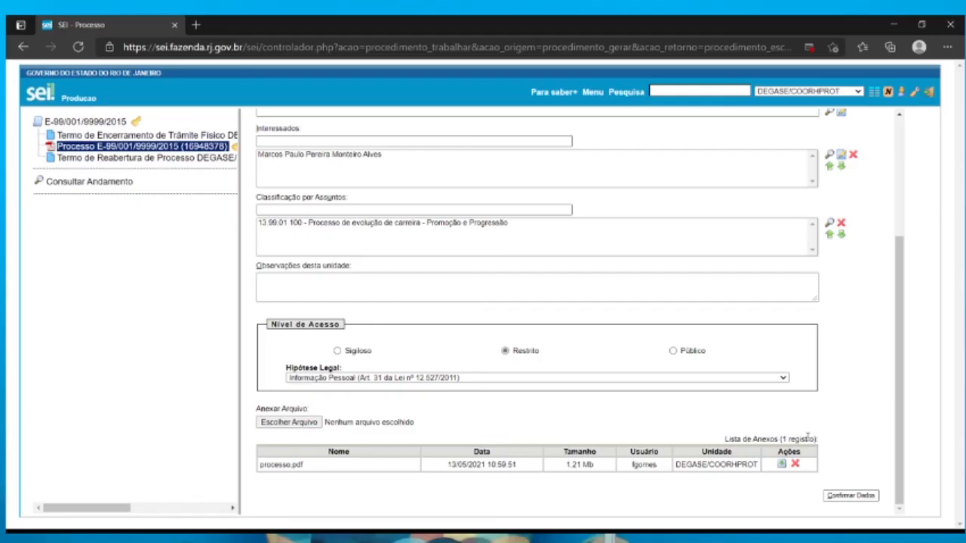
scroll(750, 374, up, 5)
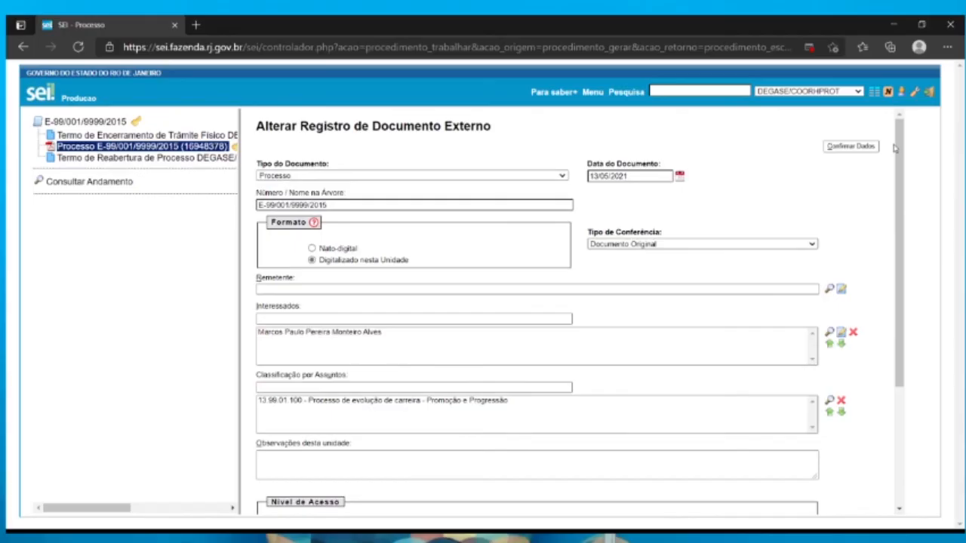
Open the process's Enviar Processo form to view its sending options, and return to the process
click(78, 125)
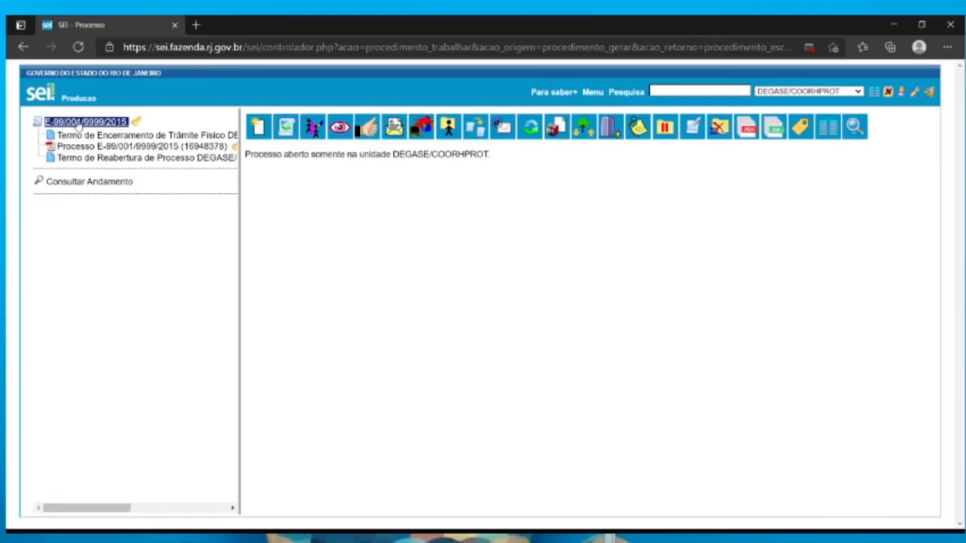
click(399, 129)
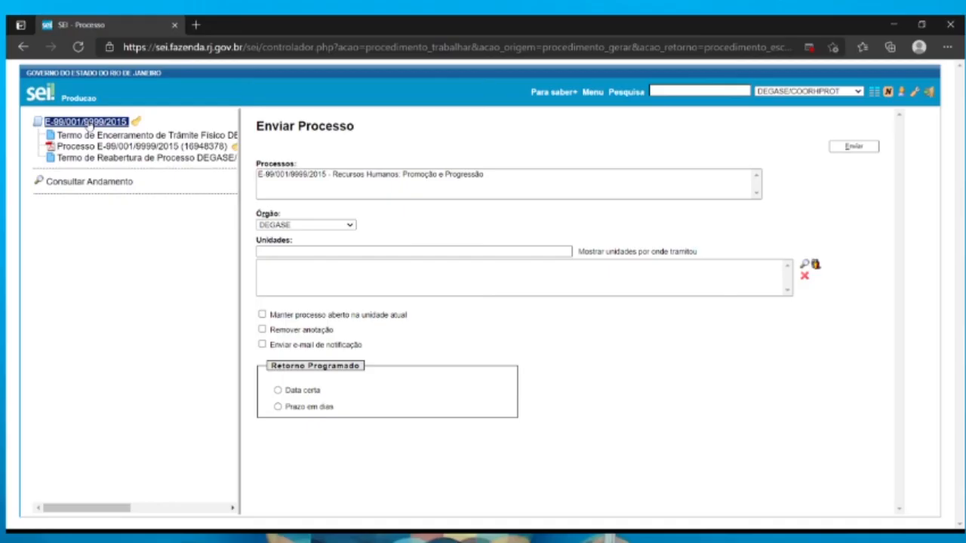
click(87, 123)
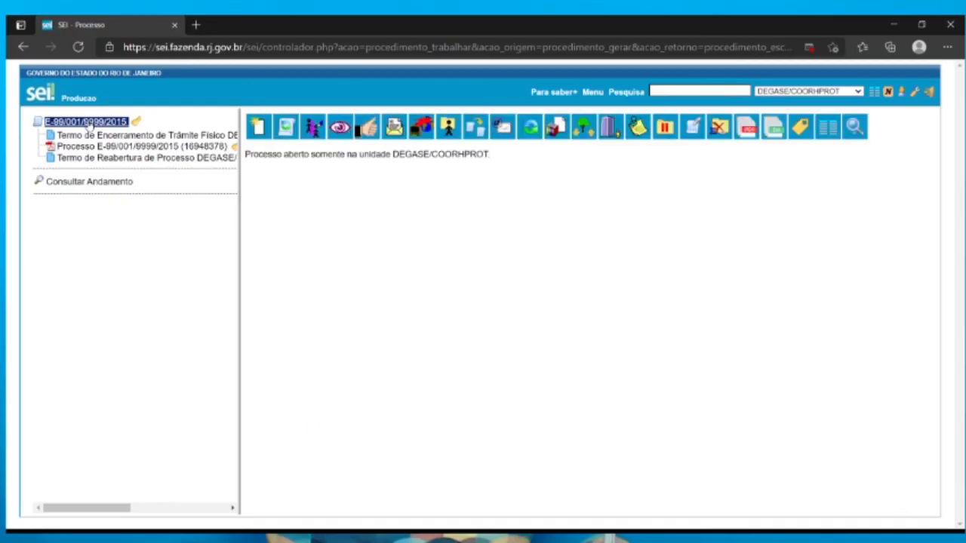
Try changing the year in the process's Protocolo field to 2014, and leave the form without saving
click(316, 130)
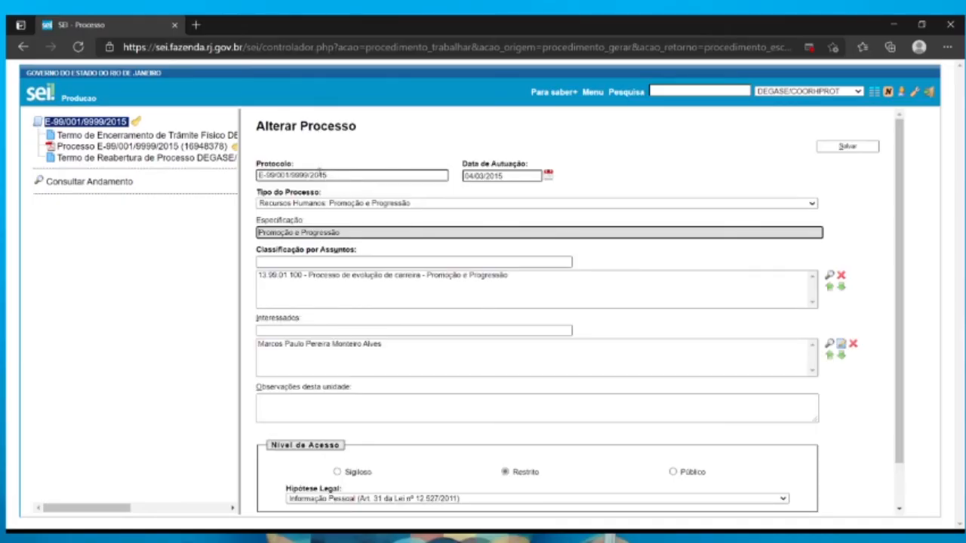
click(323, 177)
text(4)
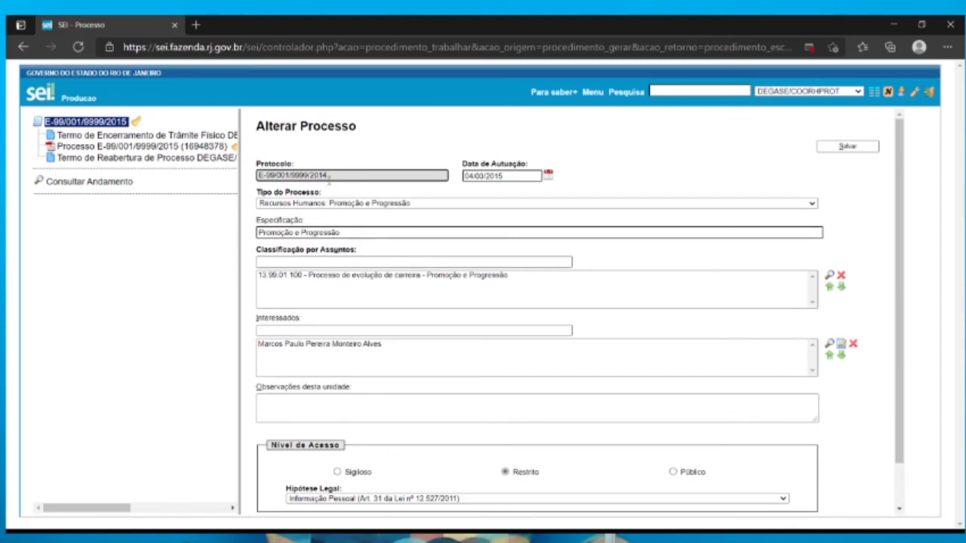
click(115, 128)
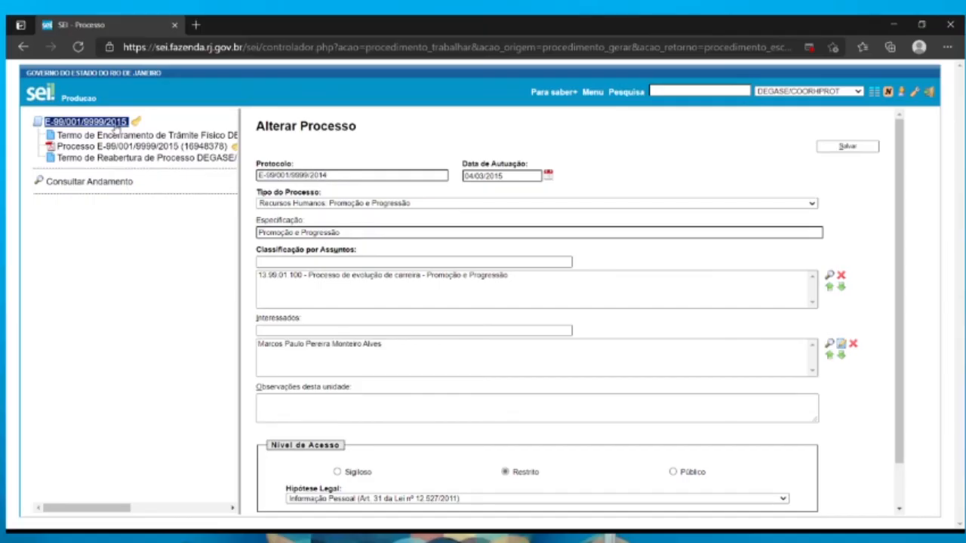